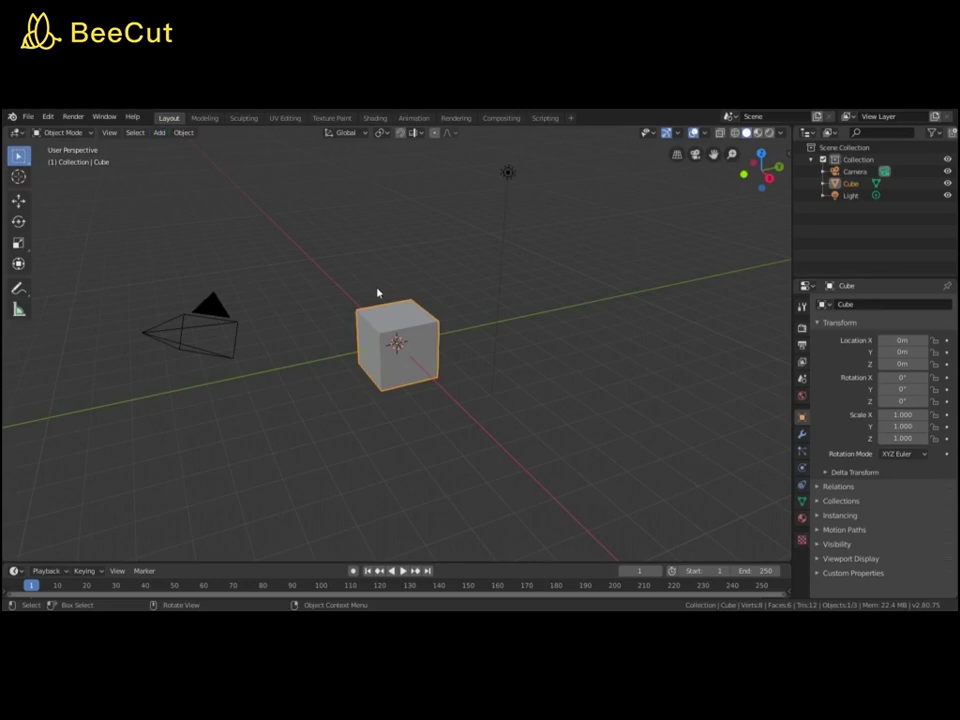
# - Delete the default cube and add a cylinder mesh at the origin
pyautogui.rightClick(392, 336)
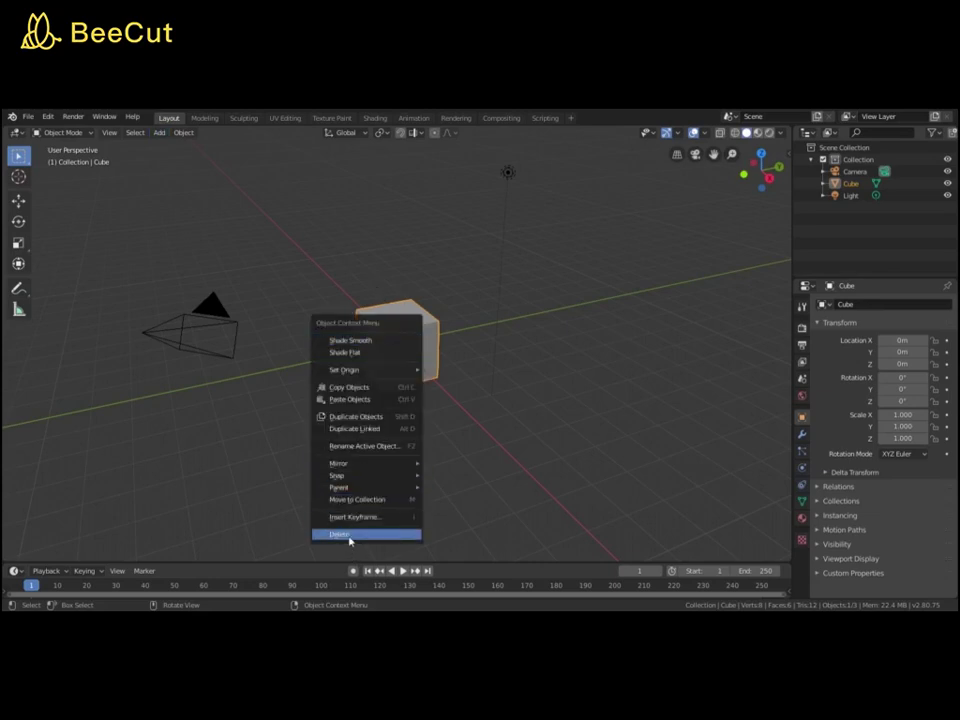
pyautogui.click(349, 536)
pyautogui.click(159, 132)
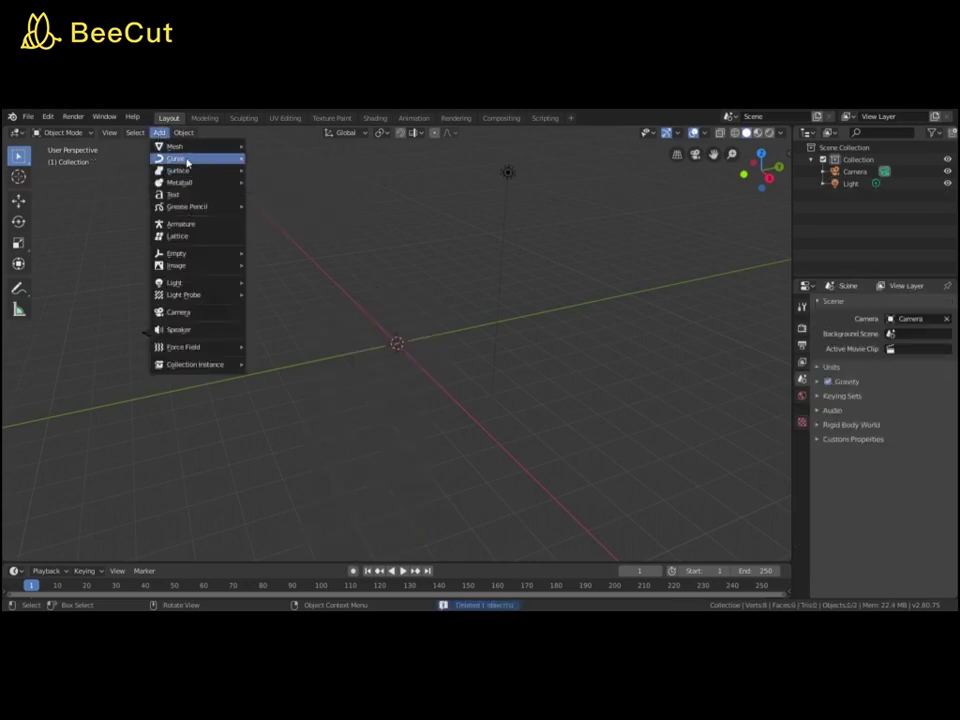
pyautogui.moveTo(188, 153)
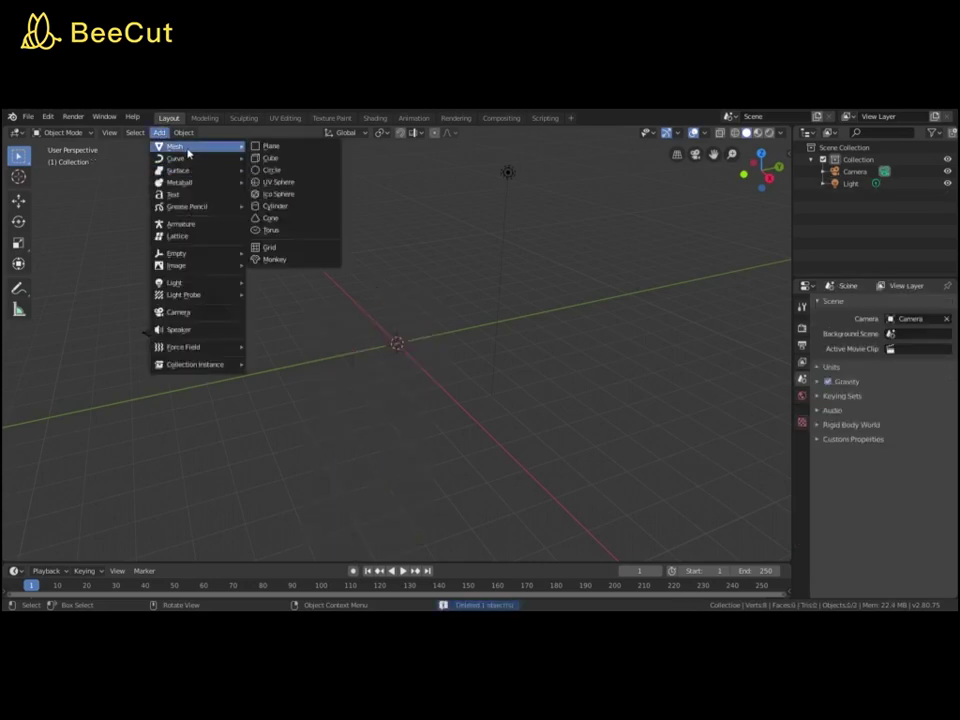
pyautogui.click(300, 206)
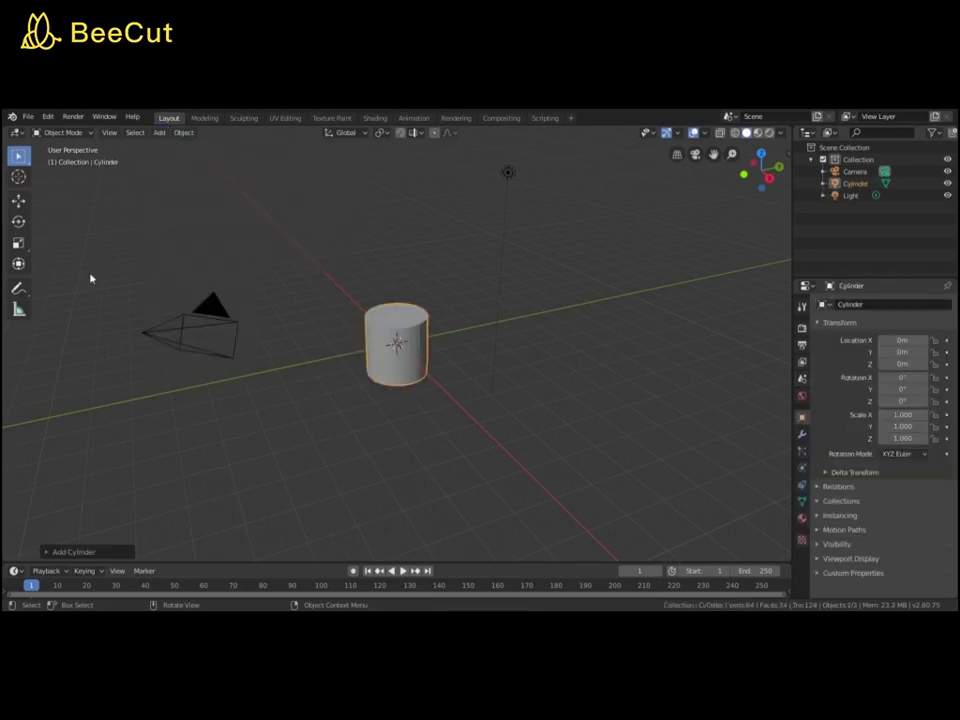
# - Set the new cylinder's vertex count to 8, making an octagonal prism
pyautogui.click(110, 551)
pyautogui.click(197, 408)
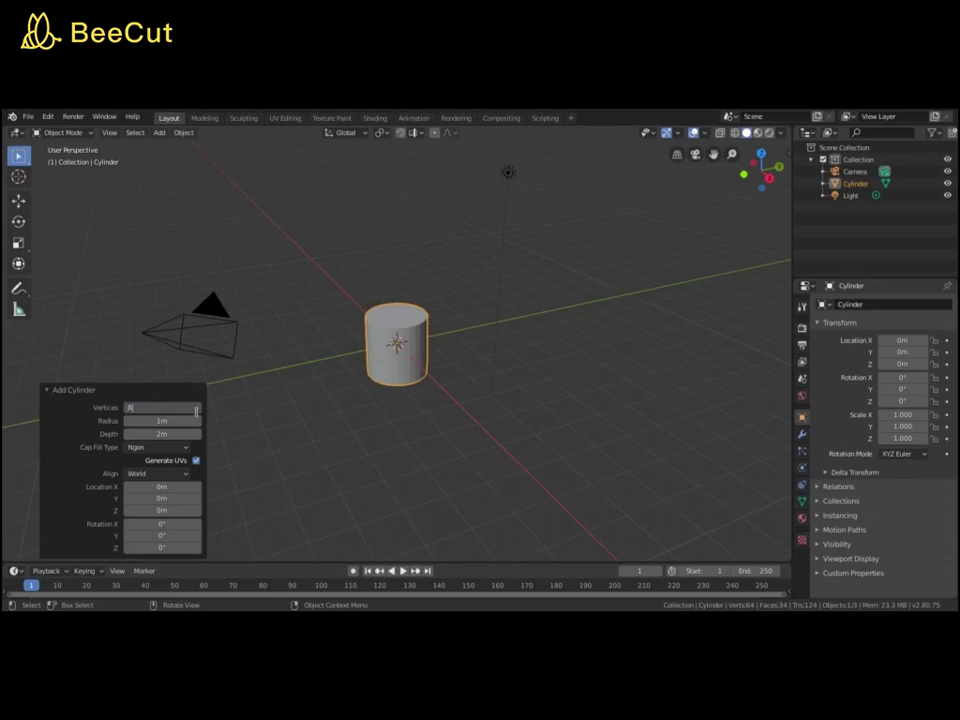
pyautogui.press('Return')
pyautogui.click(379, 465)
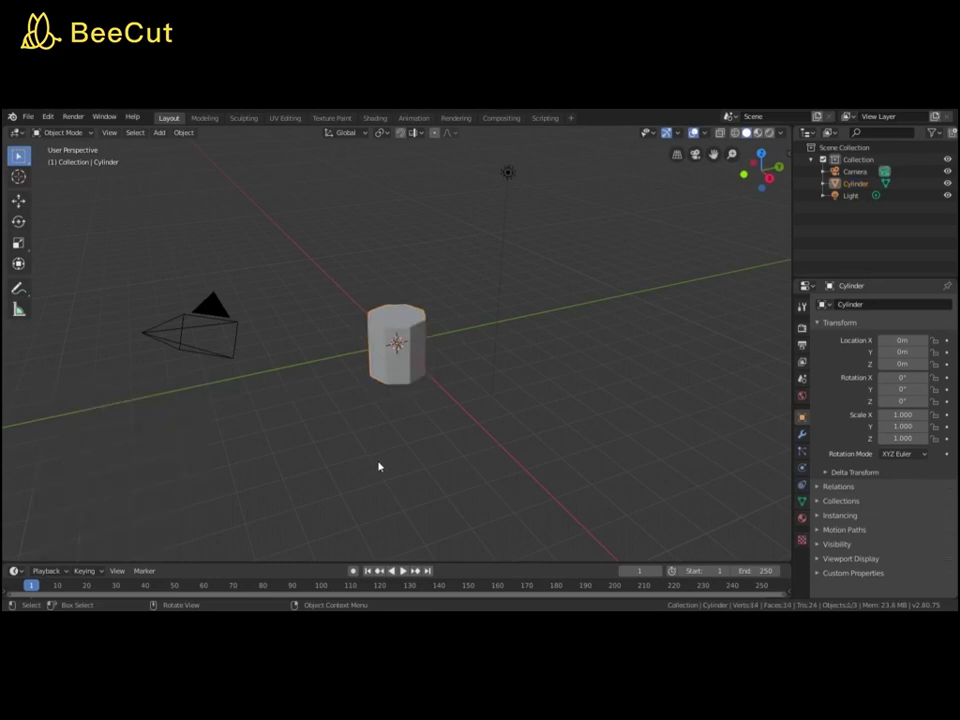
pyautogui.scroll(2, 408, 346)
# - Select the cylinder and stretch it taller with the Scale tool
pyautogui.scroll(2, 408, 346)
pyautogui.click(408, 346)
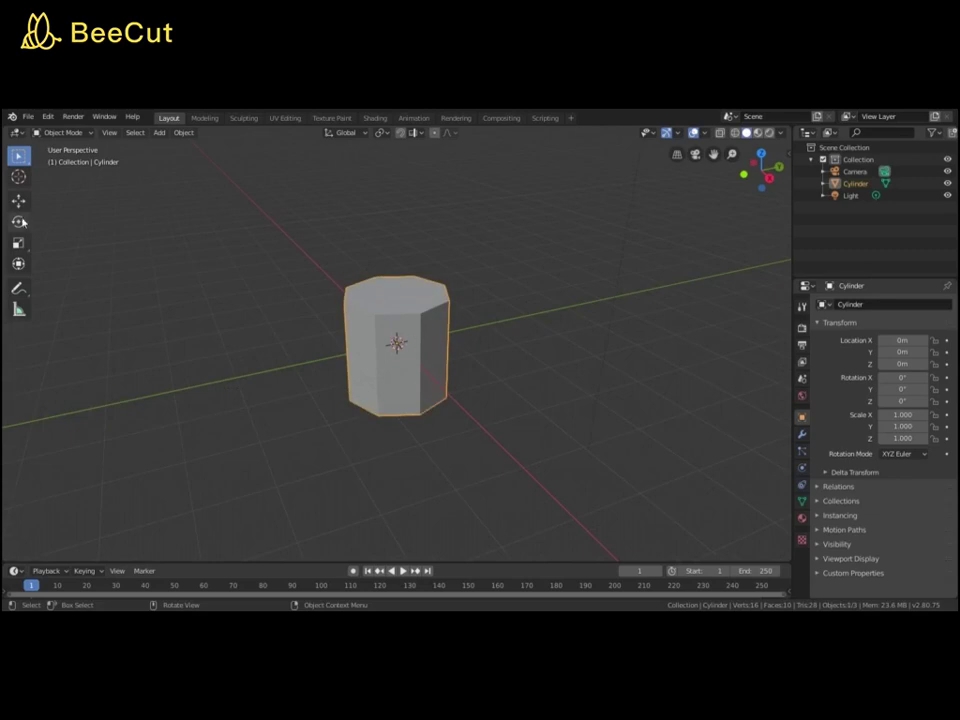
pyautogui.click(46, 570)
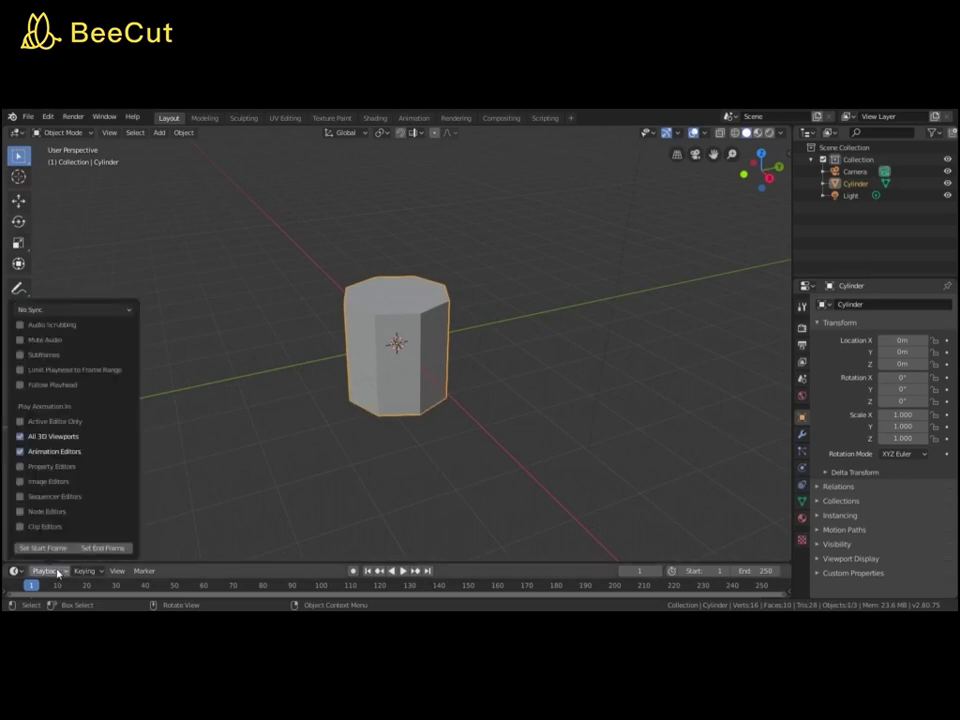
pyautogui.scroll(-1, 376, 385)
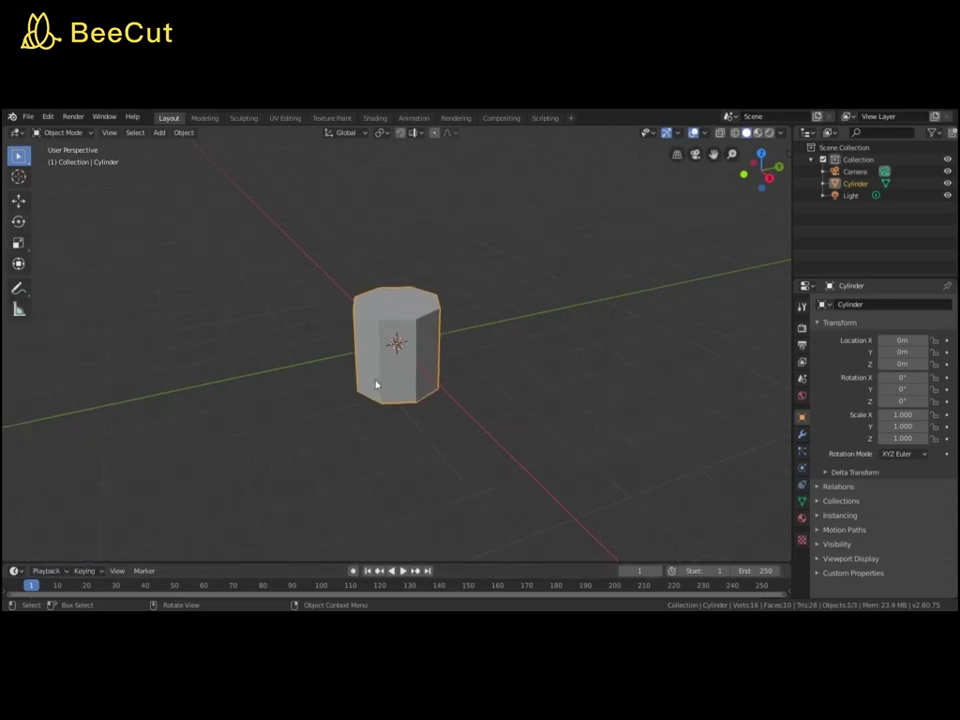
pyautogui.scroll(-2, 167, 165)
pyautogui.scroll(2, 199, 193)
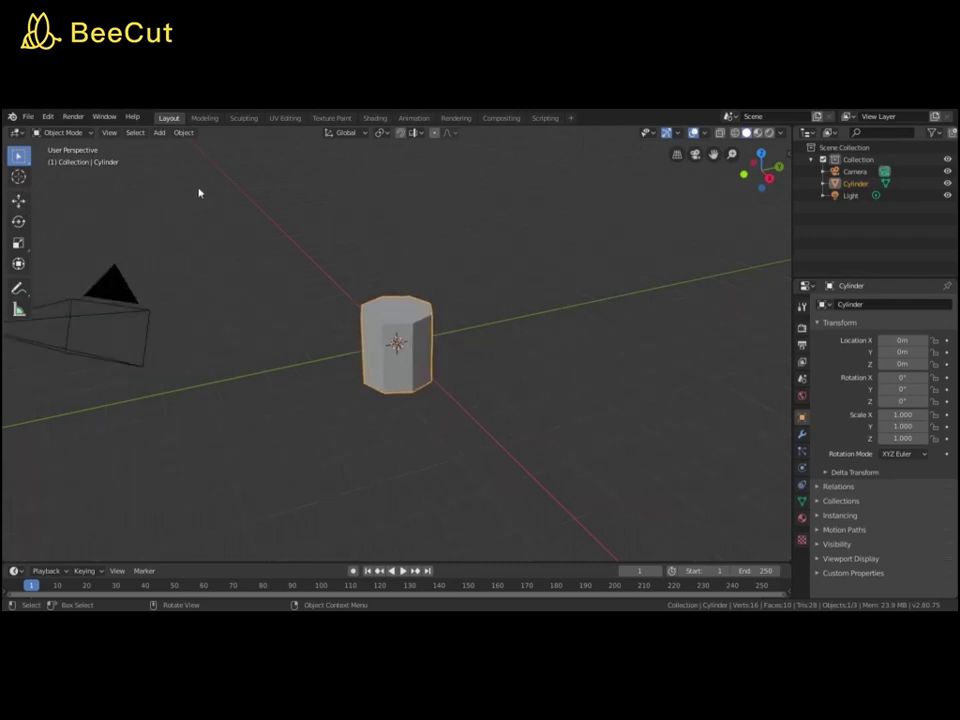
pyautogui.scroll(-1, 188, 204)
pyautogui.click(18, 242)
pyautogui.moveTo(397, 311)
pyautogui.mouseDown()
pyautogui.moveTo(397, 283)
pyautogui.moveTo(484, 270)
pyautogui.mouseUp()
pyautogui.scroll(-3, 486, 271)
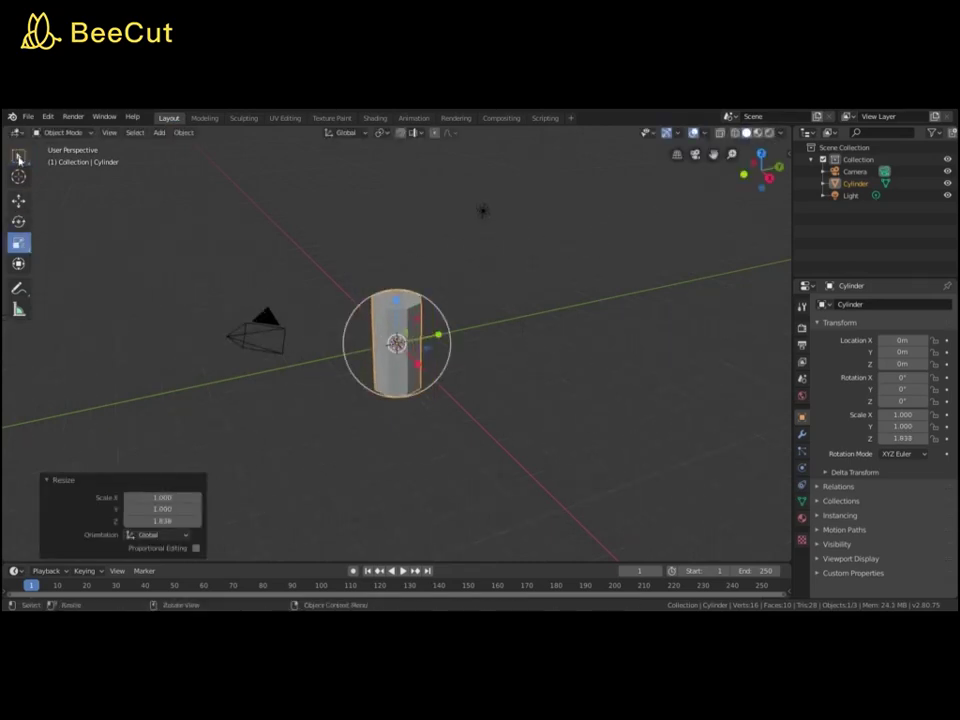
pyautogui.click(371, 278)
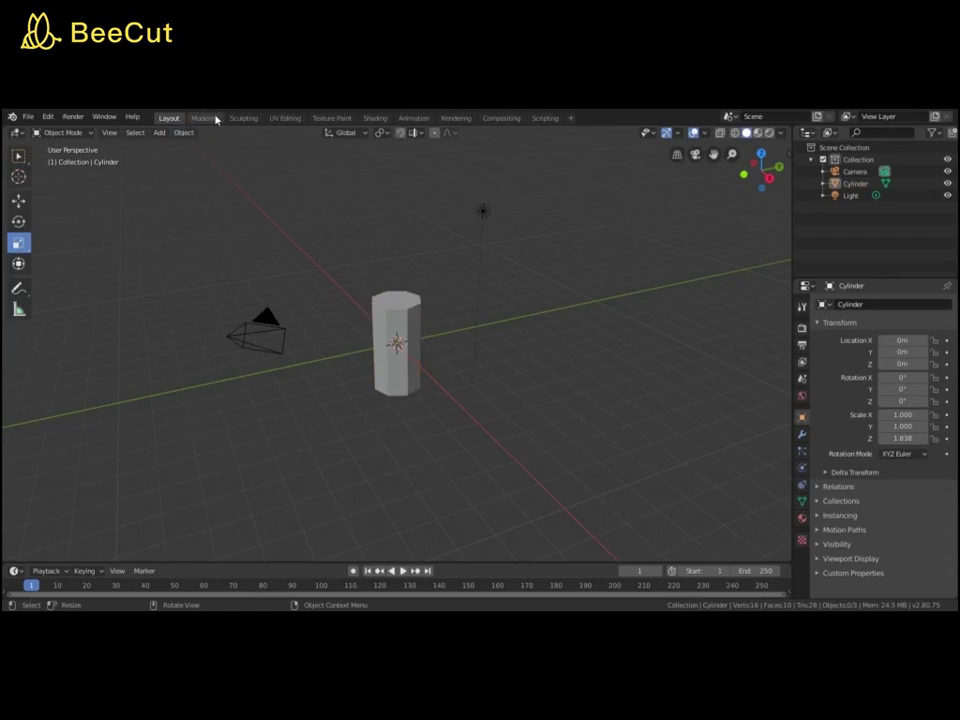
# - Scale the cylinder along Z to 1.697 and return to box selection
pyautogui.click(160, 132)
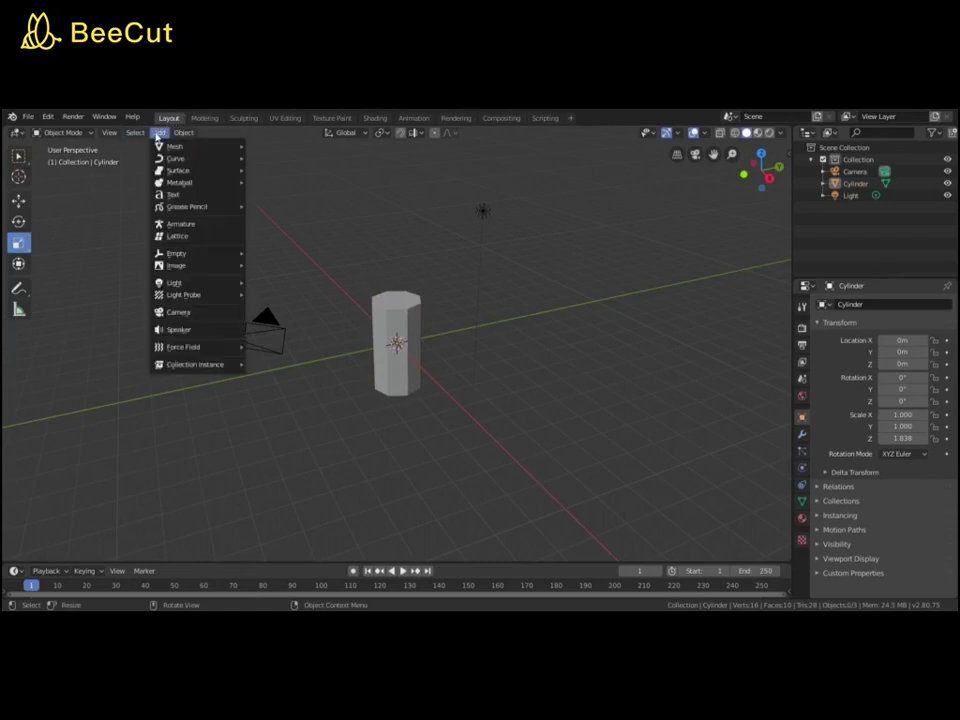
pyautogui.click(395, 350)
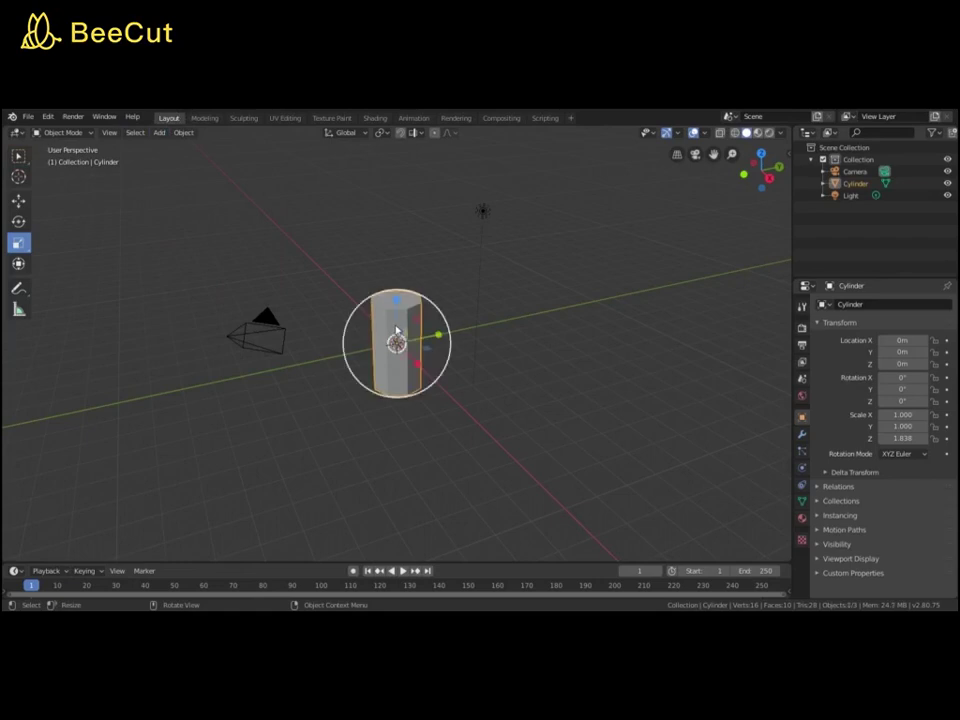
pyautogui.press('s')
pyautogui.press('z')
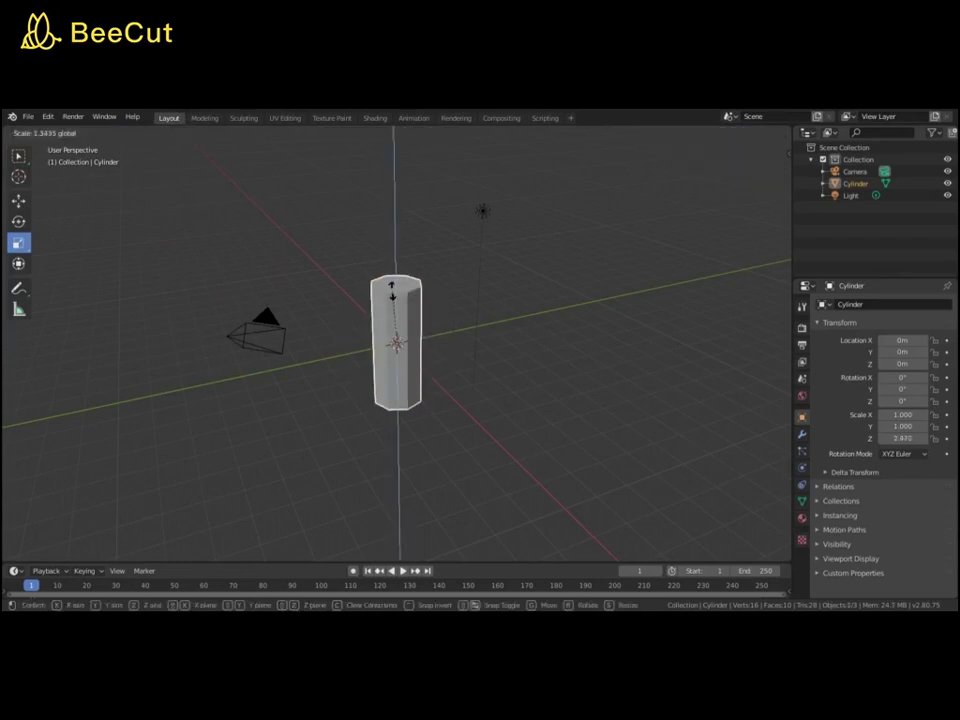
pyautogui.press('Return')
pyautogui.click(183, 265)
pyautogui.click(413, 312)
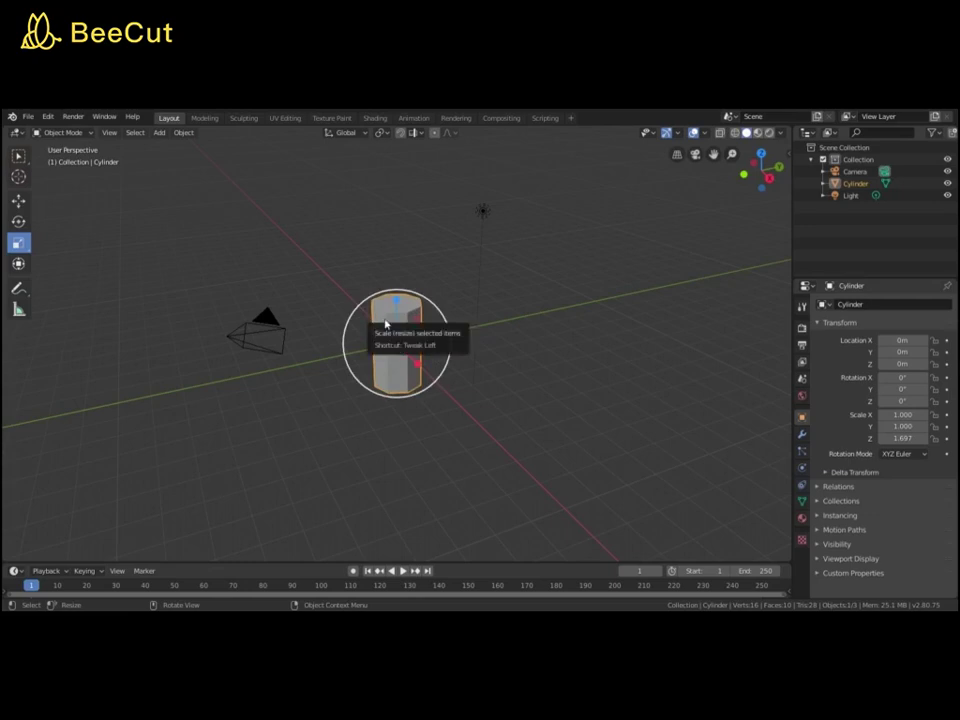
pyautogui.press('w')
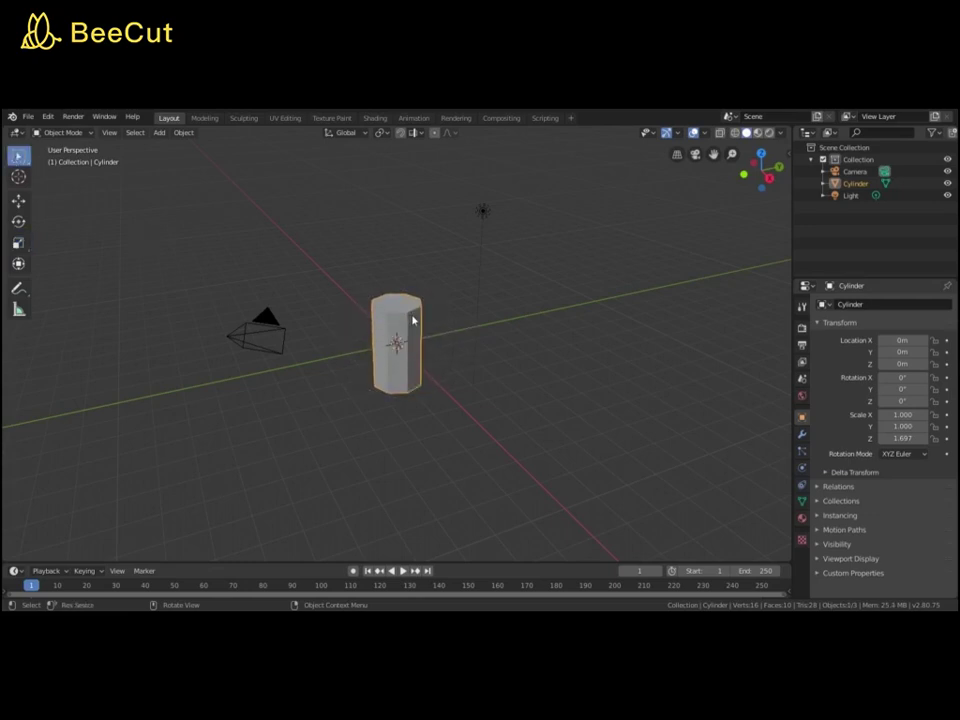
pyautogui.click(206, 118)
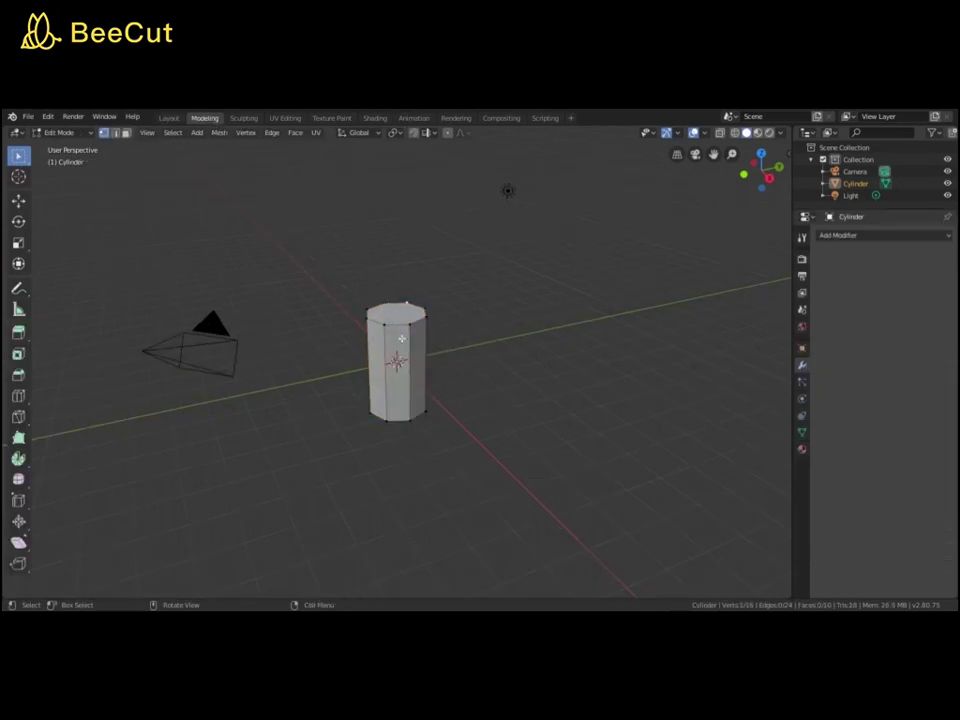
pyautogui.click(396, 370)
pyautogui.click(169, 118)
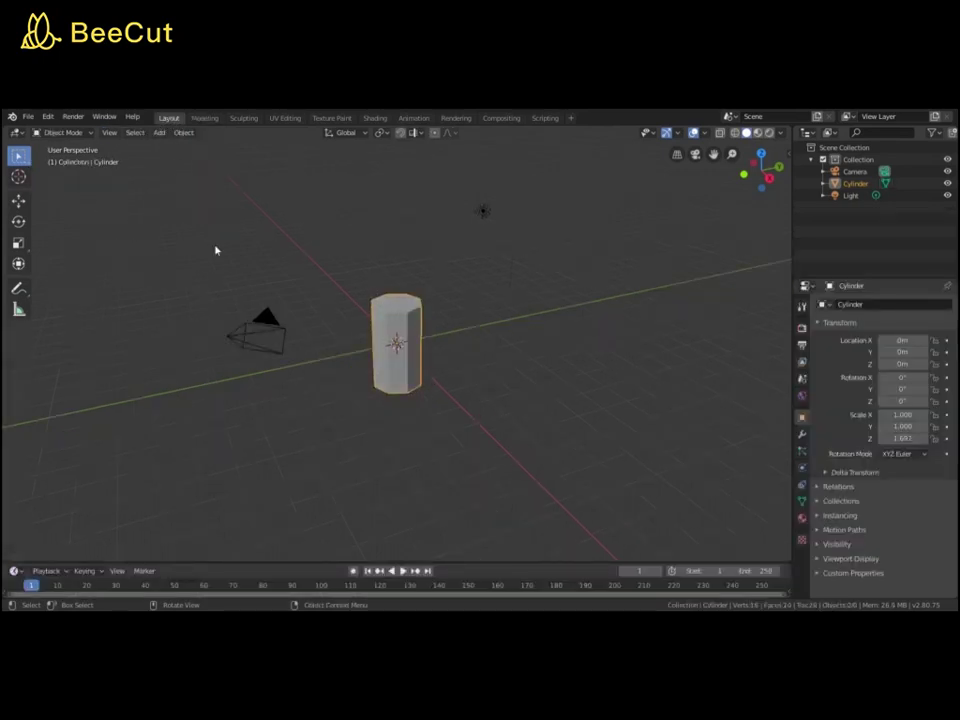
# - Export the cylinder as FBX to Tree Trunk 1.fbx in the Blender Models folder
pyautogui.click(30, 117)
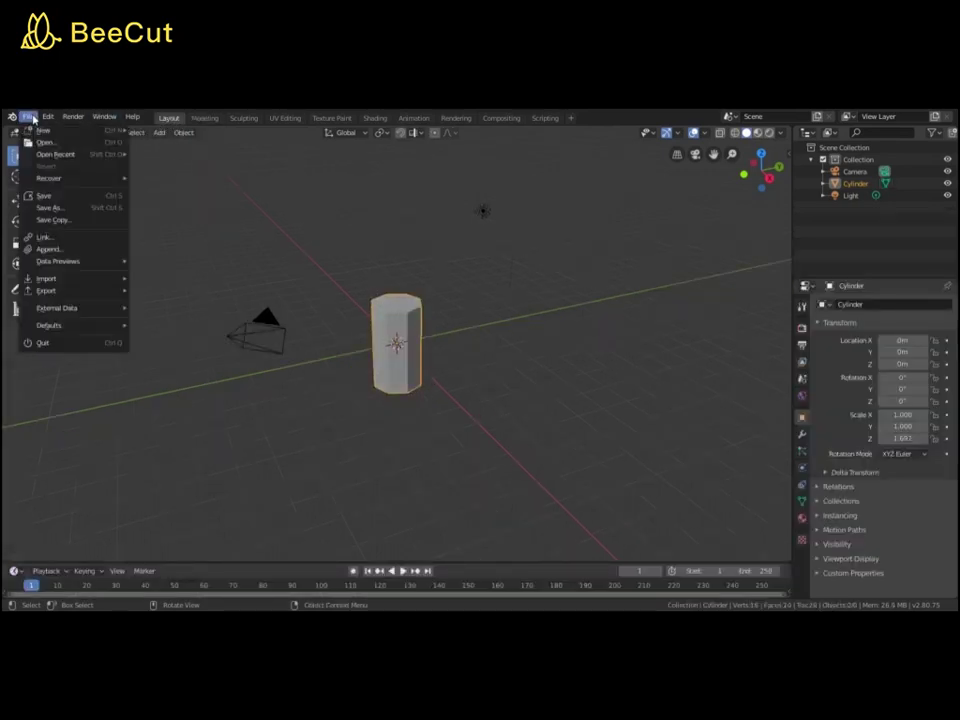
pyautogui.moveTo(60, 292)
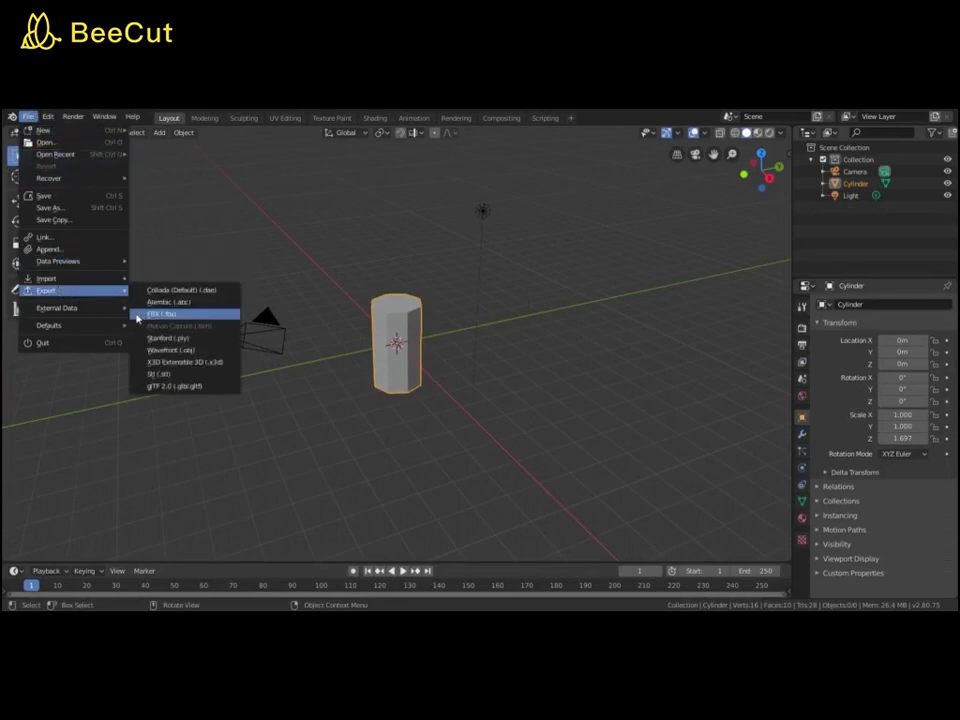
pyautogui.click(143, 315)
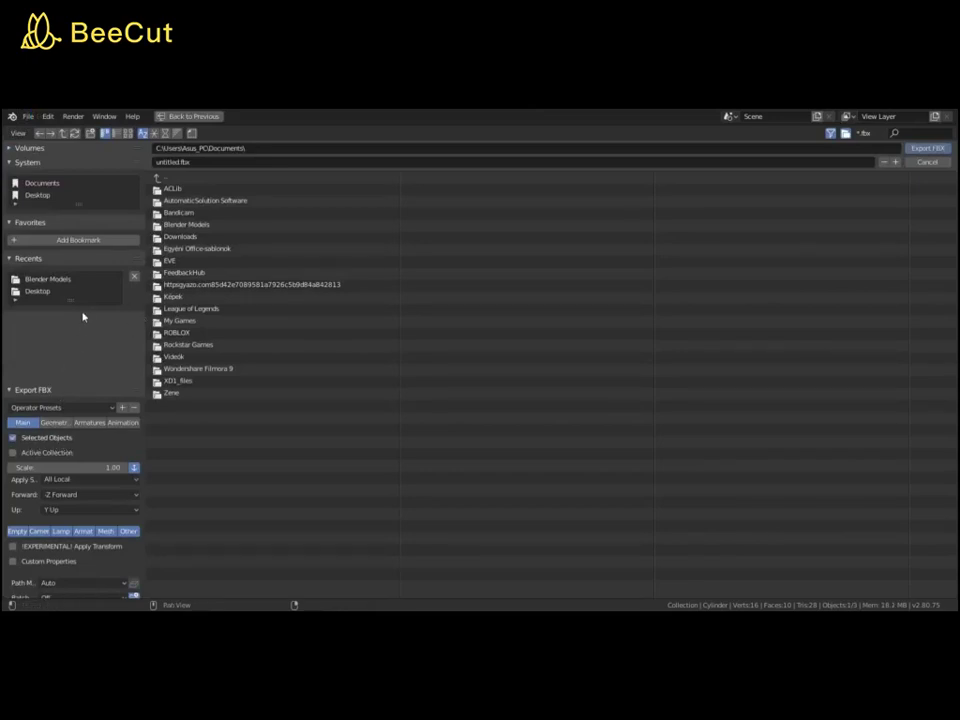
pyautogui.click(186, 224)
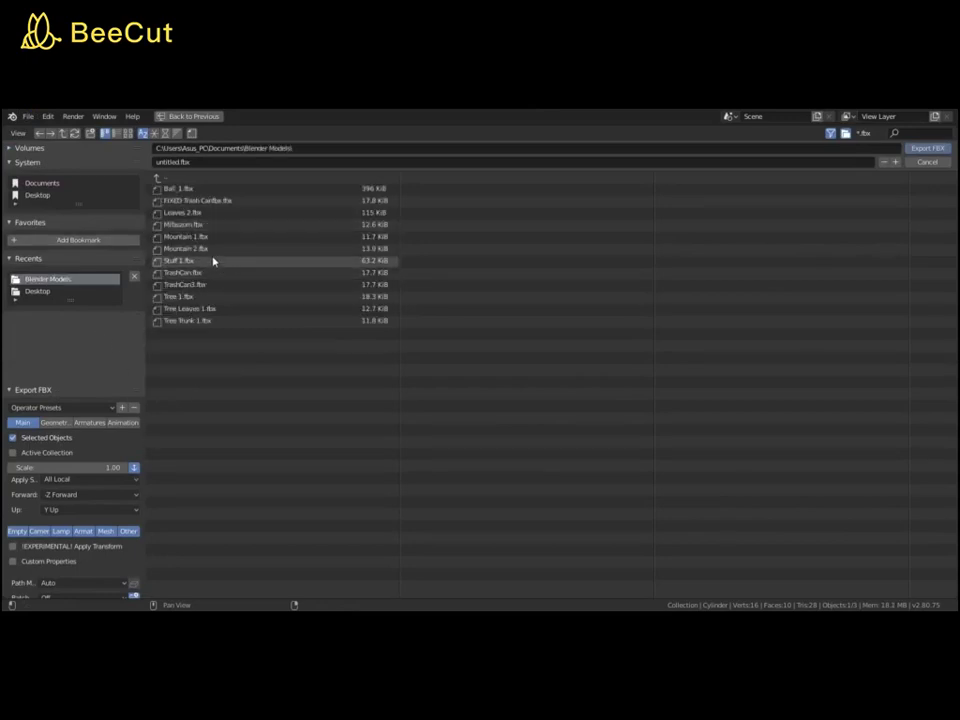
pyautogui.click(190, 323)
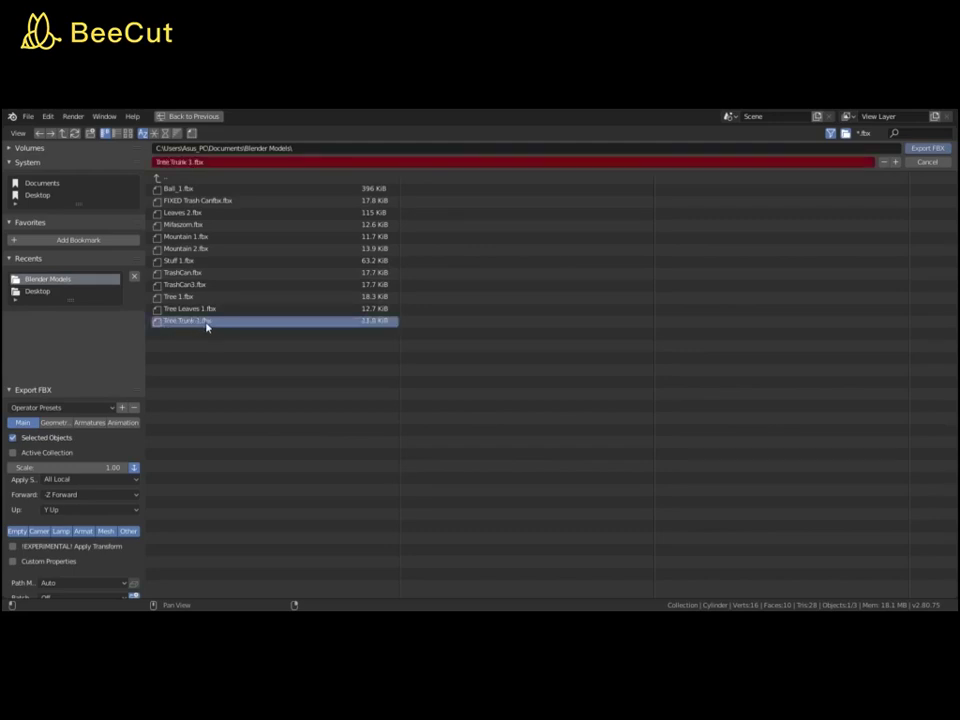
pyautogui.click(927, 148)
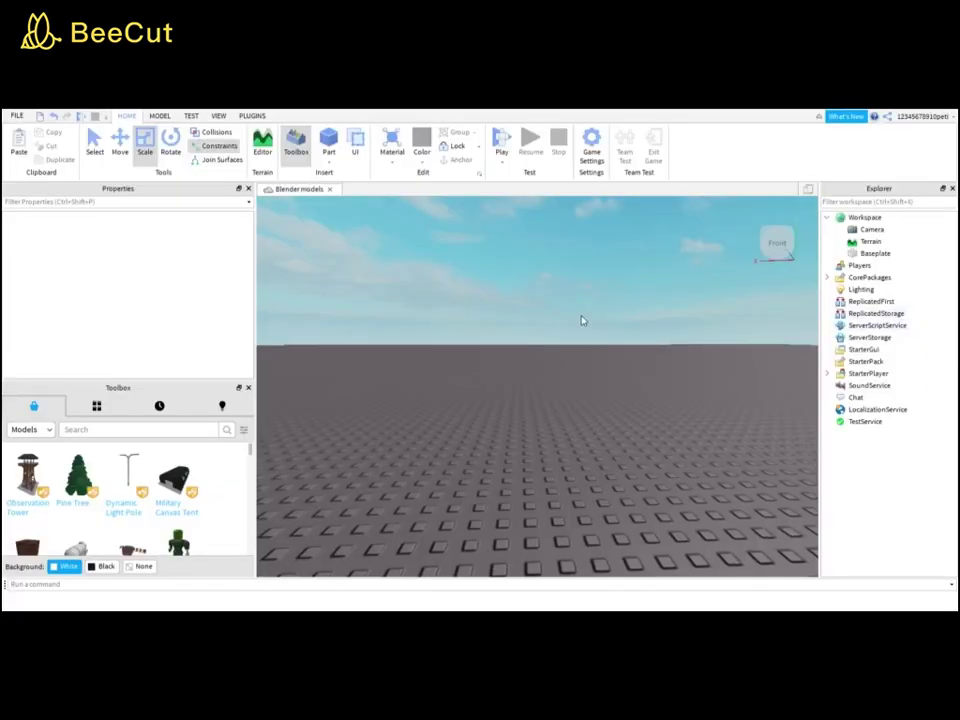
# - Tilt the Roblox view onto the baseplate and select Workspace in the Explorer
pyautogui.scroll(3, 585, 321)
pyautogui.scroll(-3, 582, 320)
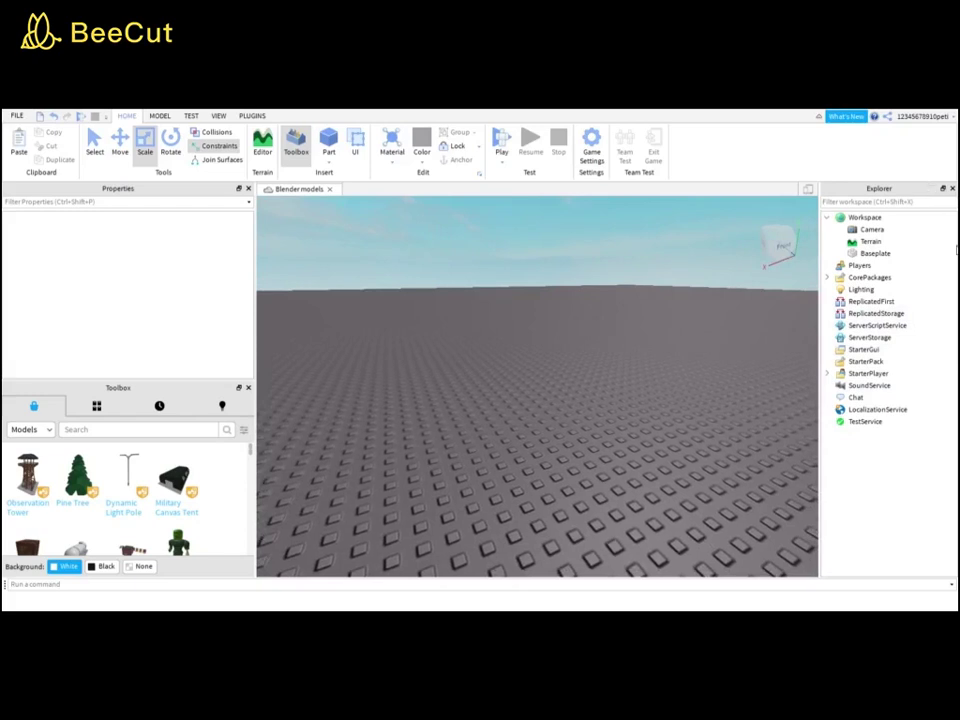
pyautogui.moveTo(686, 313); pyautogui.dragTo(679, 306, button='right')
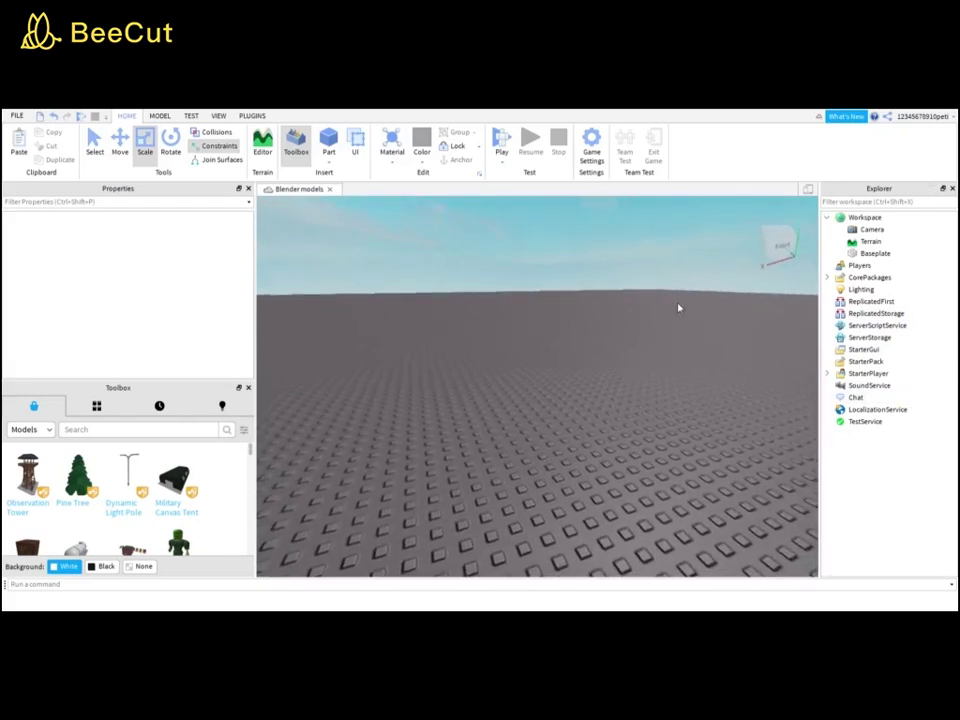
pyautogui.moveTo(441, 399); pyautogui.dragTo(449, 389, button='right')
pyautogui.scroll(3, 449, 389)
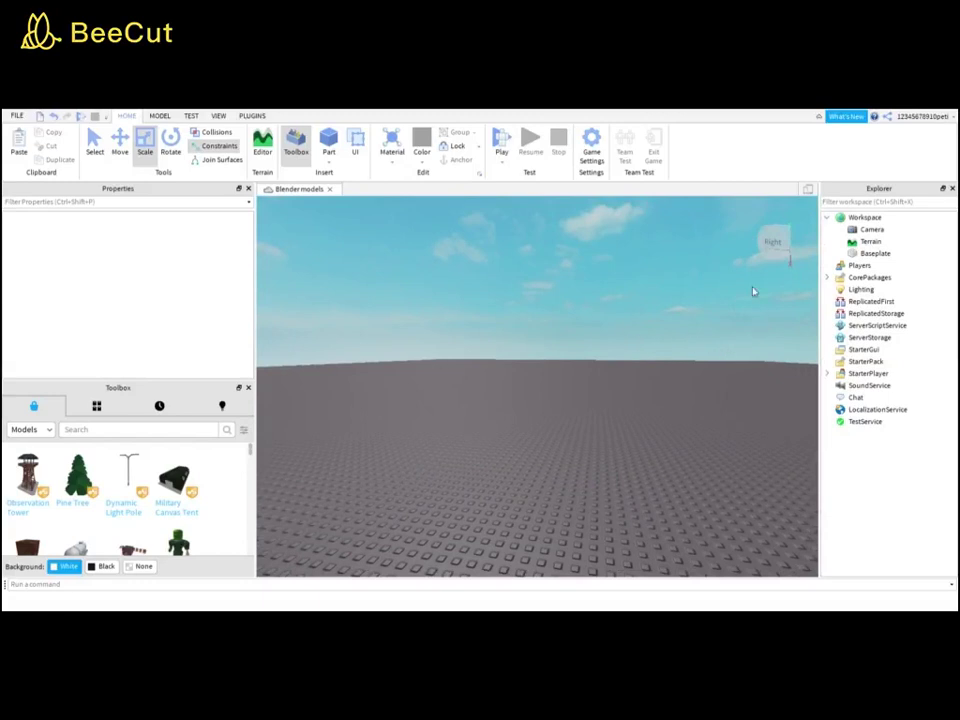
pyautogui.click(891, 220)
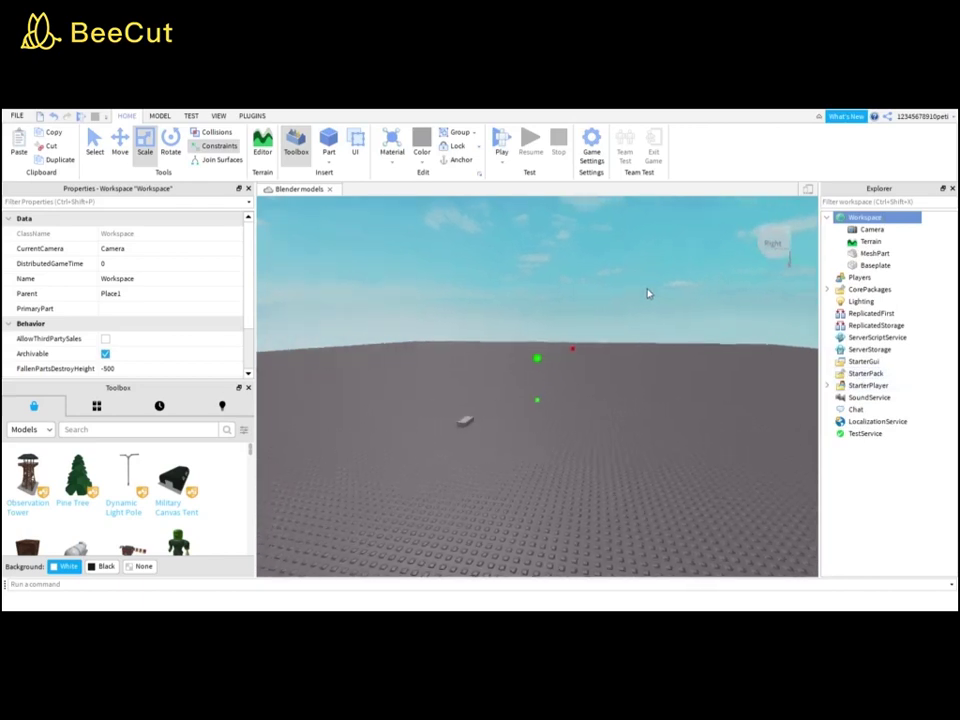
# - Select the imported MeshPart and set its MeshId to the uploaded Blender mesh
pyautogui.click(563, 431)
pyautogui.scroll(-6, 553, 400)
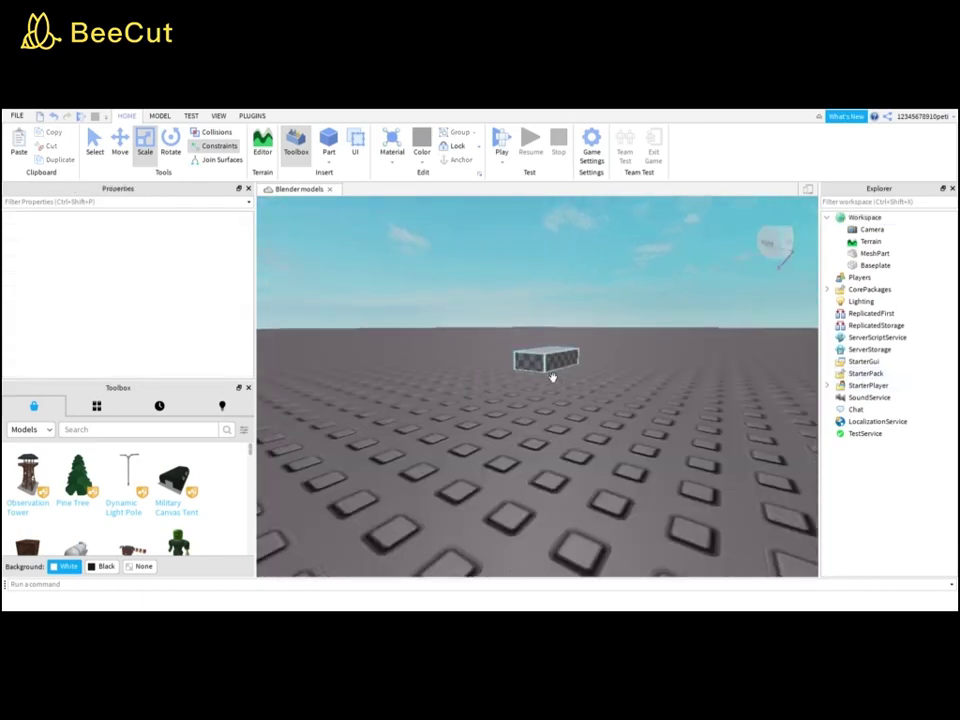
pyautogui.click(551, 374)
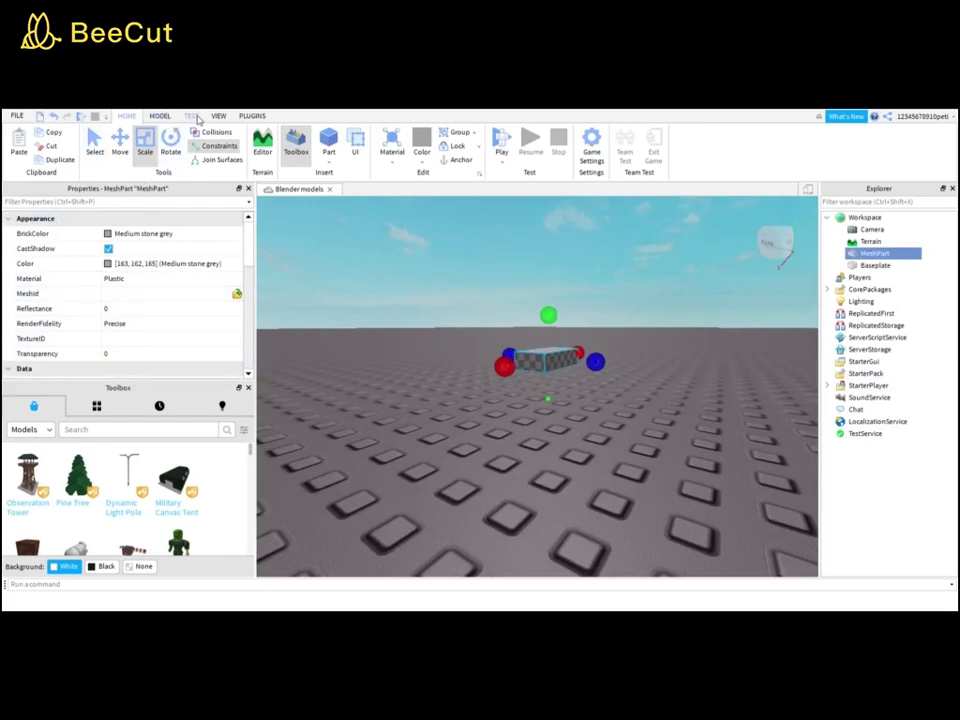
pyautogui.click(218, 116)
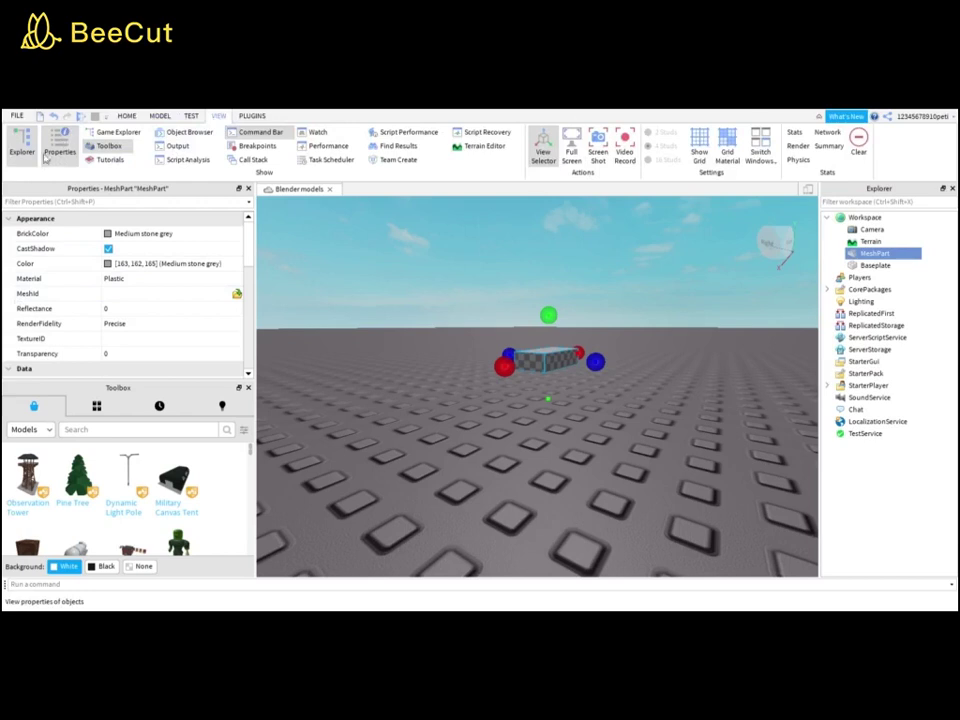
pyautogui.click(128, 117)
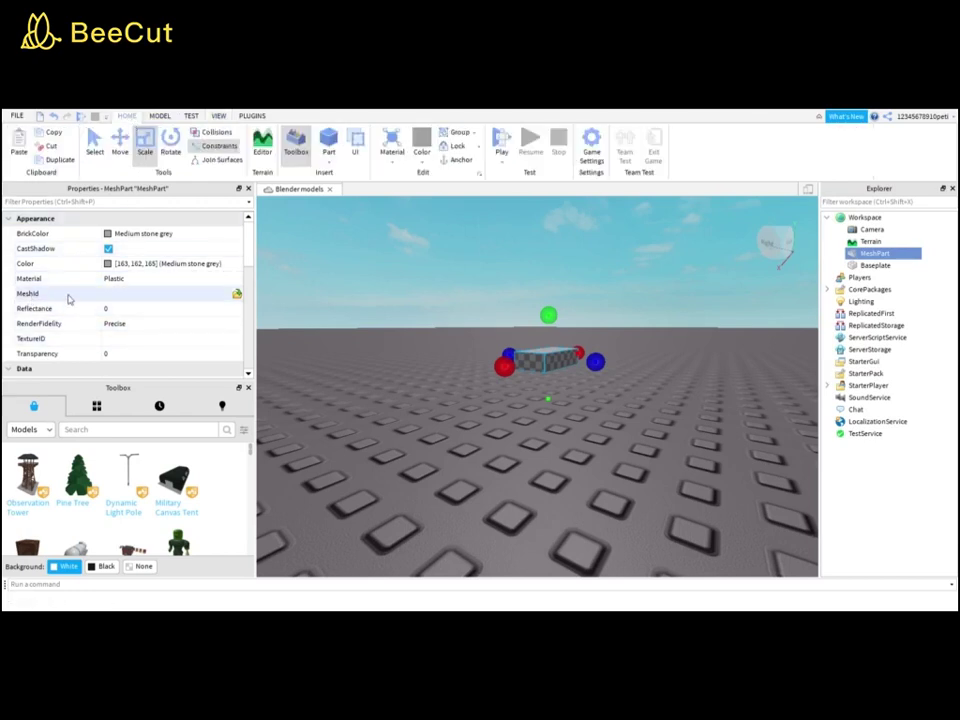
pyautogui.click(239, 296)
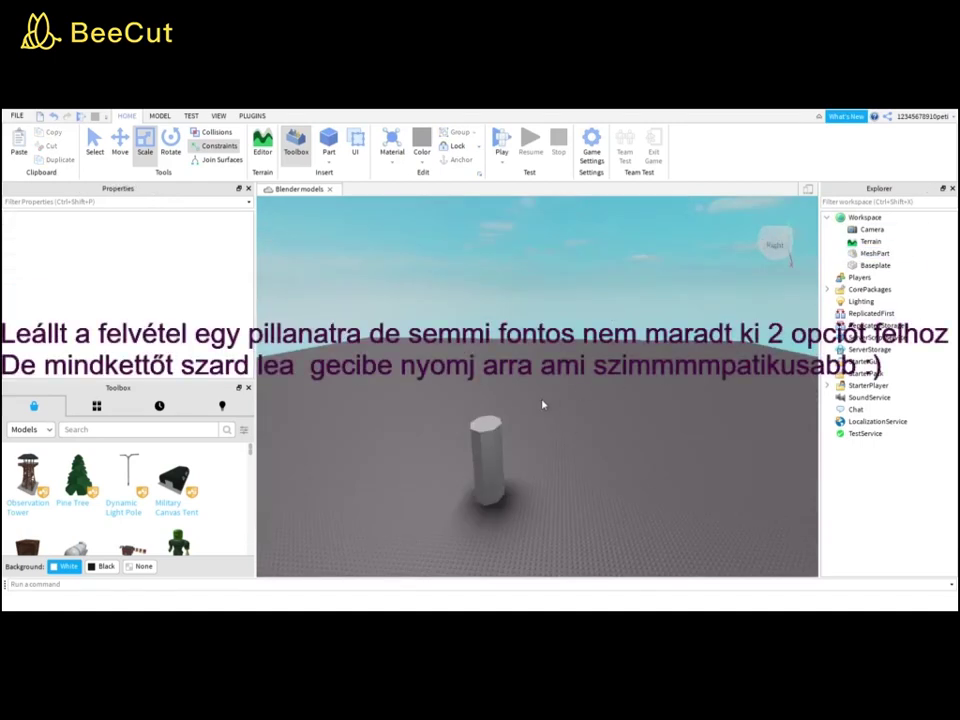
# - Select the grey cylinder MeshPart and lower the view across the baseplate
pyautogui.scroll(-2, 552, 395)
pyautogui.scroll(3, 555, 388)
pyautogui.click(586, 404)
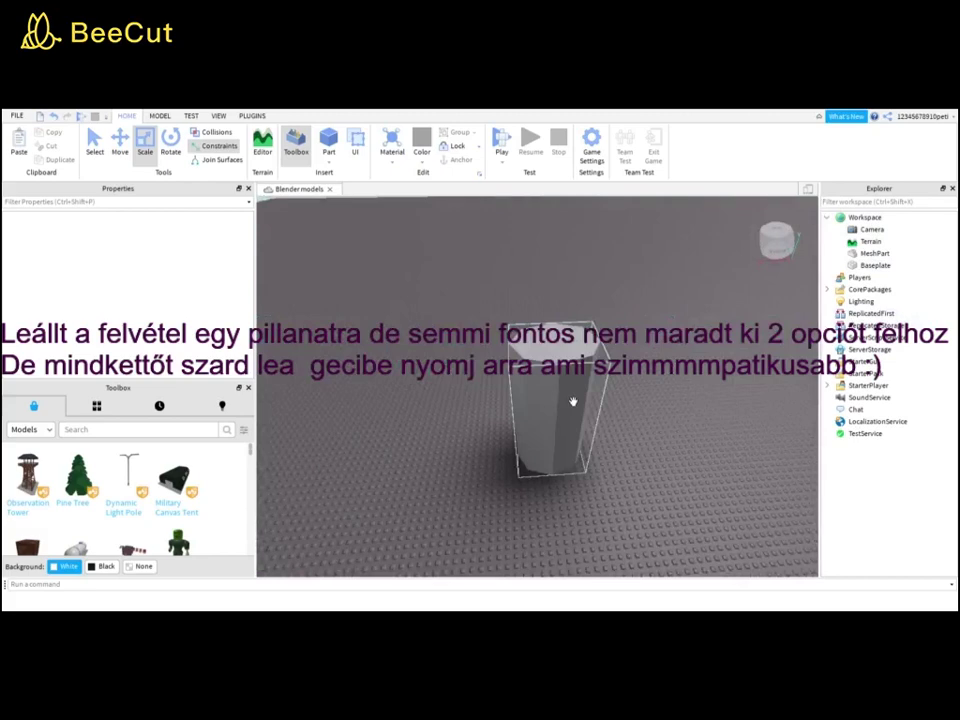
pyautogui.click(586, 404)
pyautogui.moveTo(586, 404)
pyautogui.mouseDown(button='right')
pyautogui.moveTo(633, 397)
pyautogui.moveTo(452, 360)
pyautogui.mouseUp(button='right')
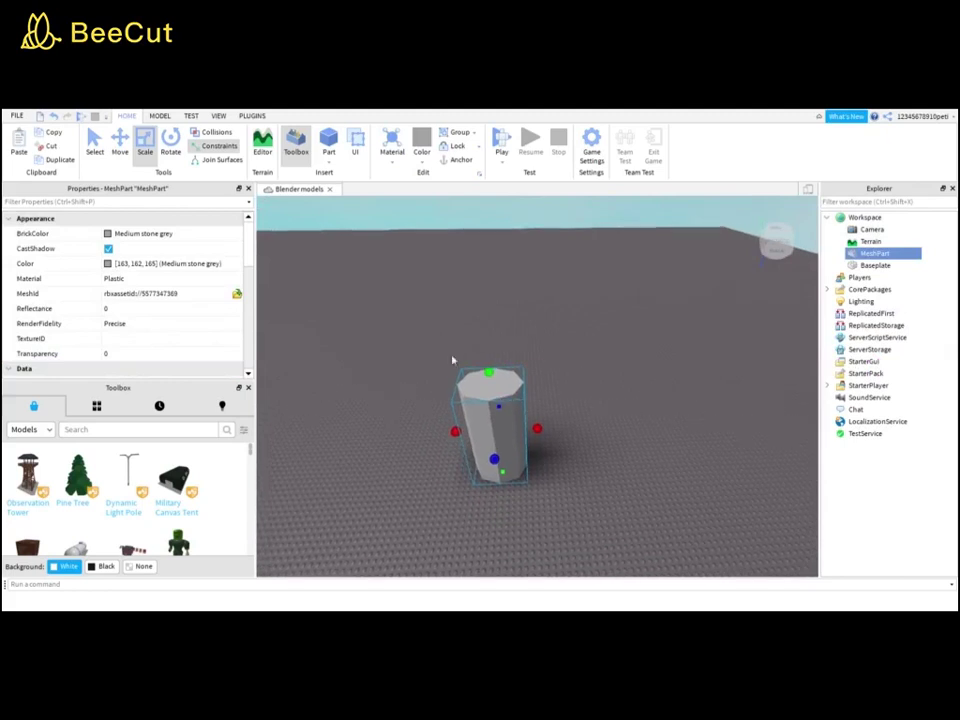
# - Rescale the cylinder into a taller, wider trunk with the Scale tool and focus it
pyautogui.click(145, 143)
pyautogui.moveTo(489, 372)
pyautogui.mouseDown()
pyautogui.moveTo(490, 290)
pyautogui.moveTo(490, 383)
pyautogui.mouseUp()
pyautogui.scroll(5, 574, 444)
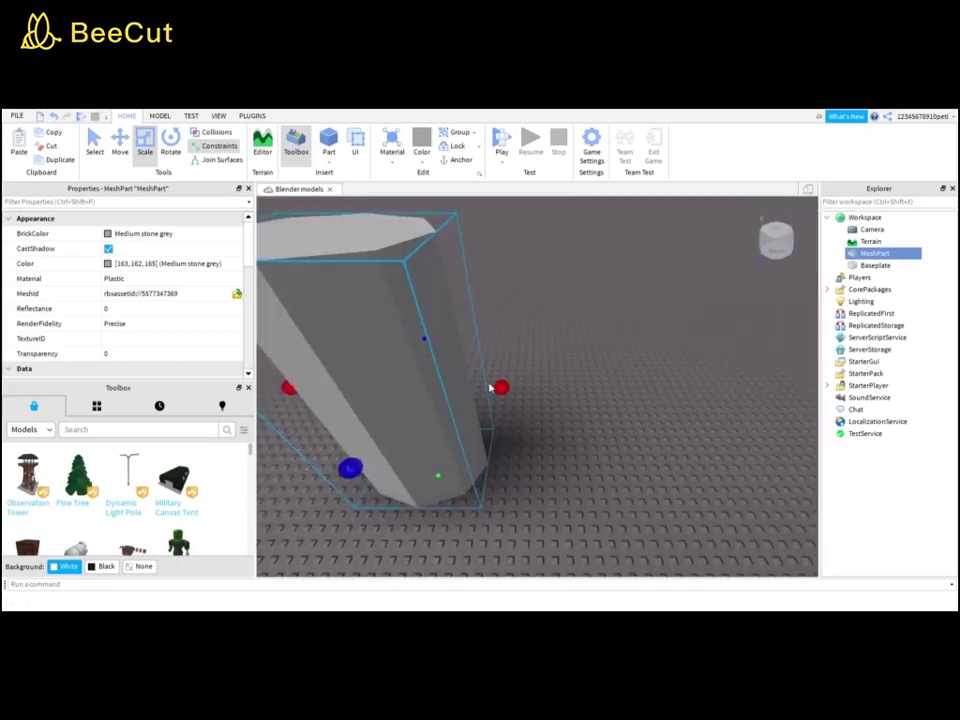
pyautogui.scroll(-5, 583, 404)
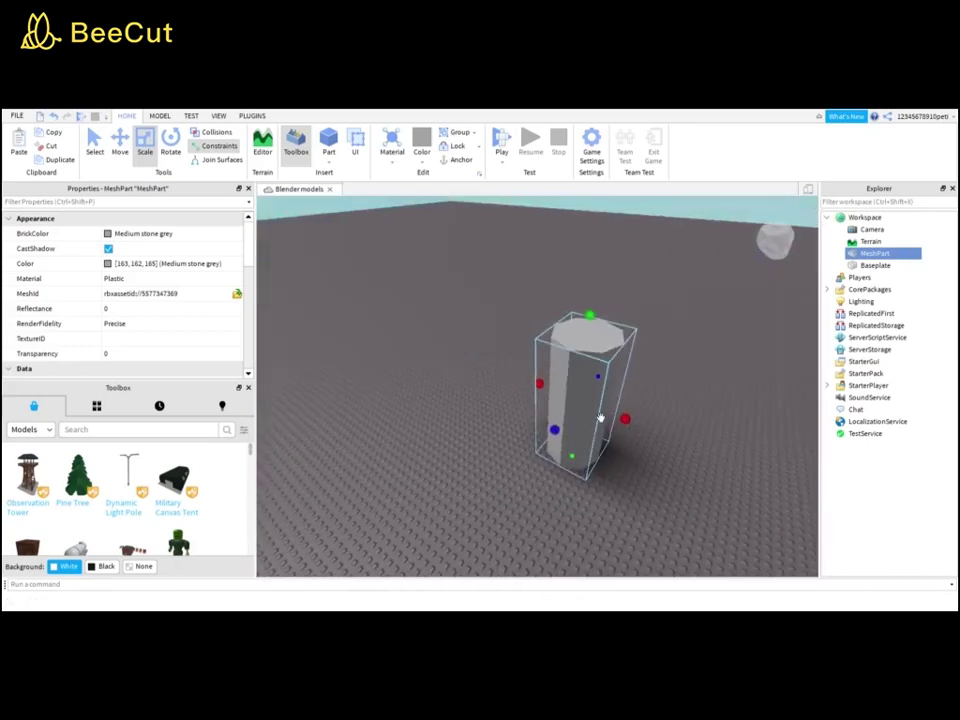
pyautogui.moveTo(606, 336)
pyautogui.mouseDown()
pyautogui.moveTo(604, 437)
pyautogui.moveTo(643, 416)
pyautogui.moveTo(593, 397)
pyautogui.moveTo(600, 416)
pyautogui.mouseUp()
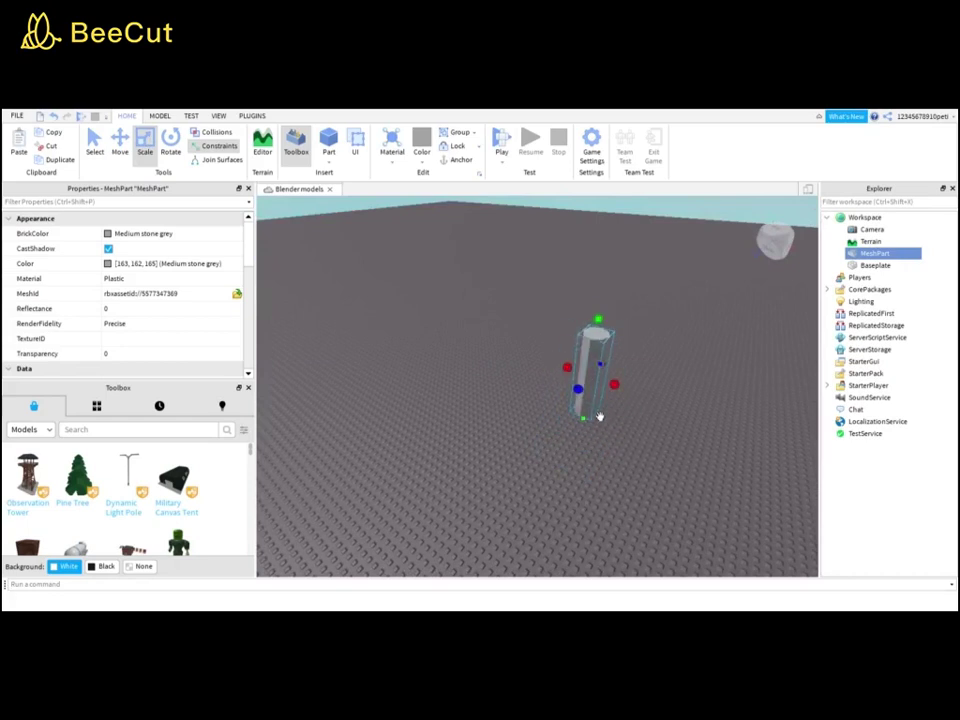
pyautogui.moveTo(616, 376); pyautogui.dragTo(641, 416)
pyautogui.press('f')
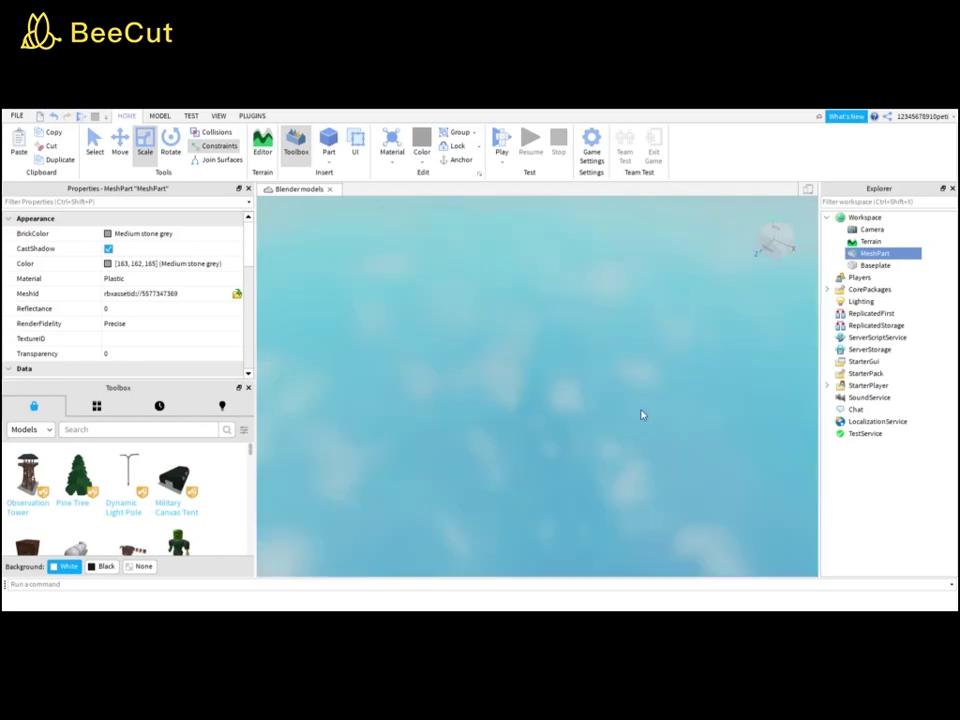
# - Insert a sphere part, enlarge it, and colour it green
pyautogui.click(328, 162)
pyautogui.click(350, 202)
pyautogui.moveTo(512, 339); pyautogui.dragTo(521, 325)
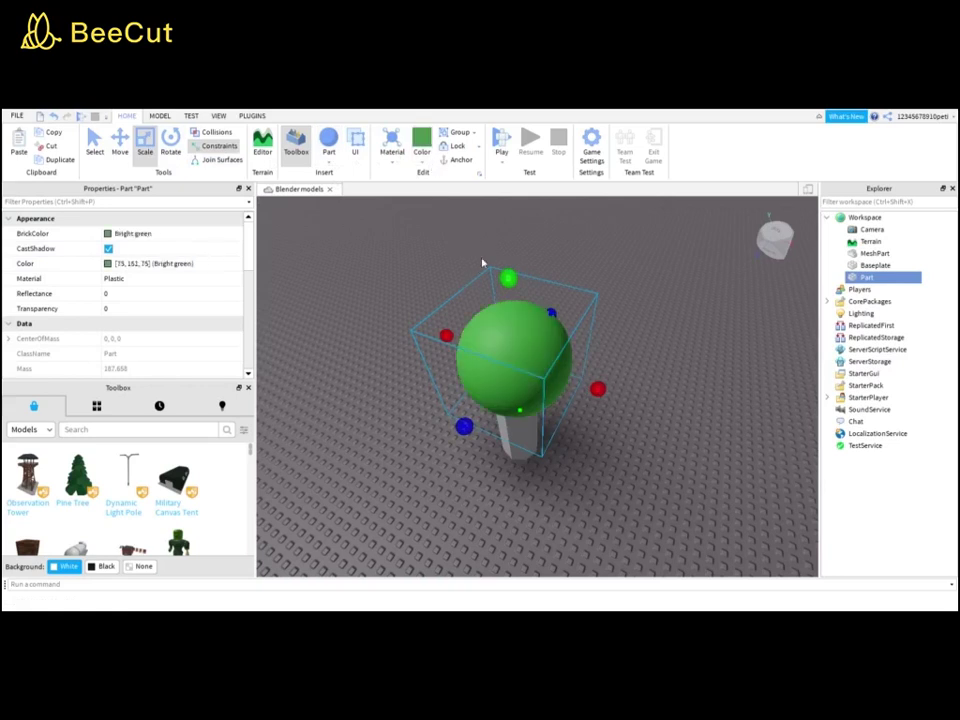
pyautogui.scroll(-3, 617, 407)
pyautogui.click(540, 448)
# - Select the cylinder trunk and colour it brown
pyautogui.click(525, 418)
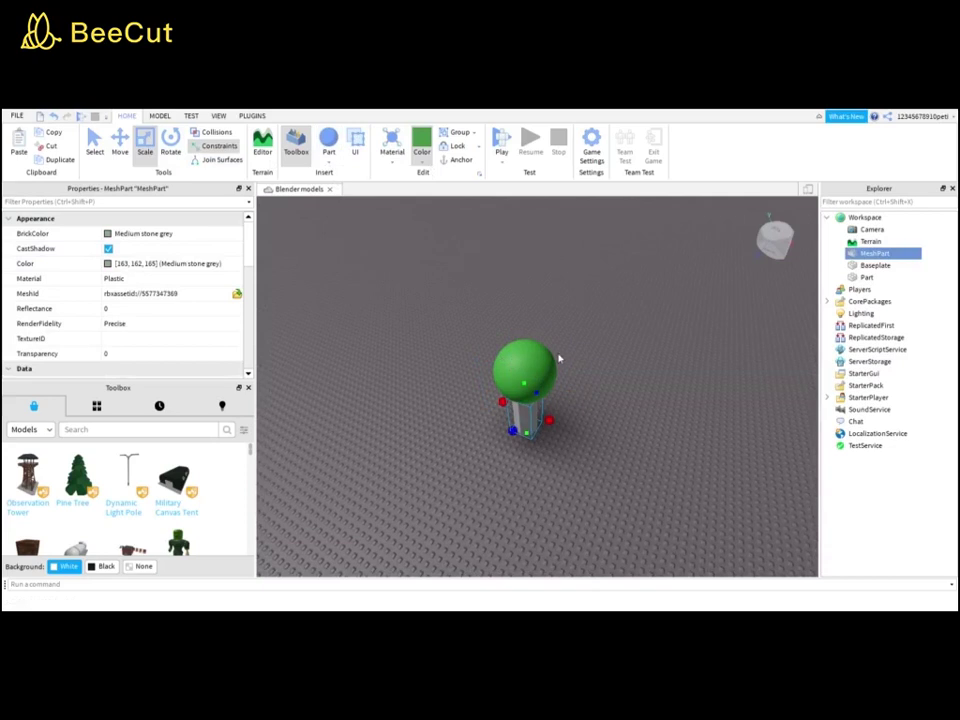
pyautogui.click(606, 418)
pyautogui.scroll(5, 606, 416)
# - Select the green sphere and position it atop the trunk with the Move tool
pyautogui.scroll(-4, 604, 414)
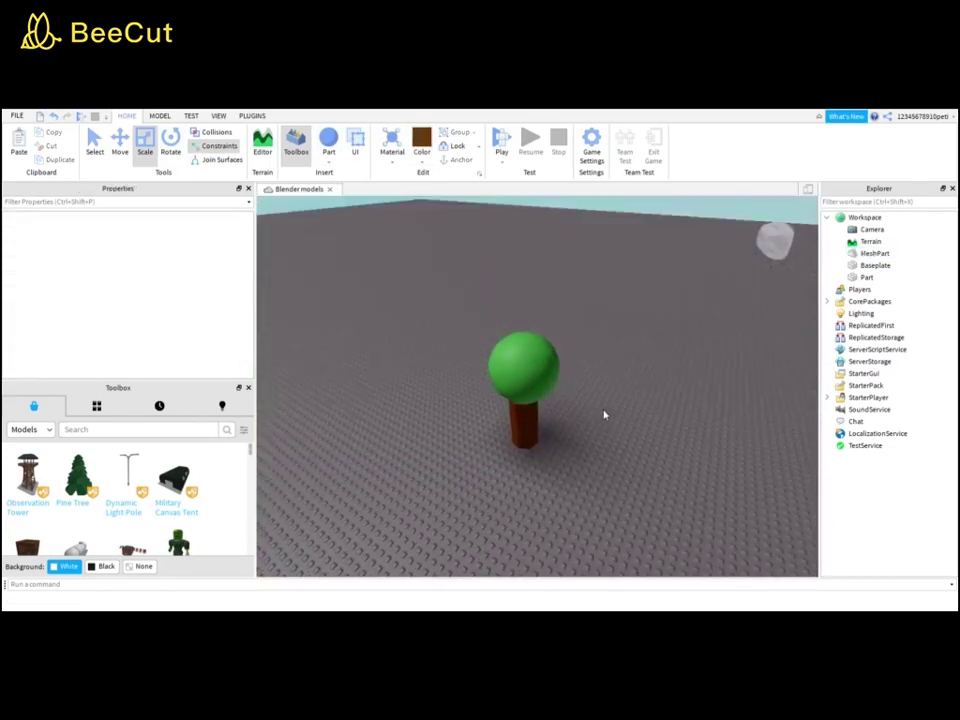
pyautogui.moveTo(604, 414); pyautogui.dragTo(602, 403, button='right')
pyautogui.click(529, 364)
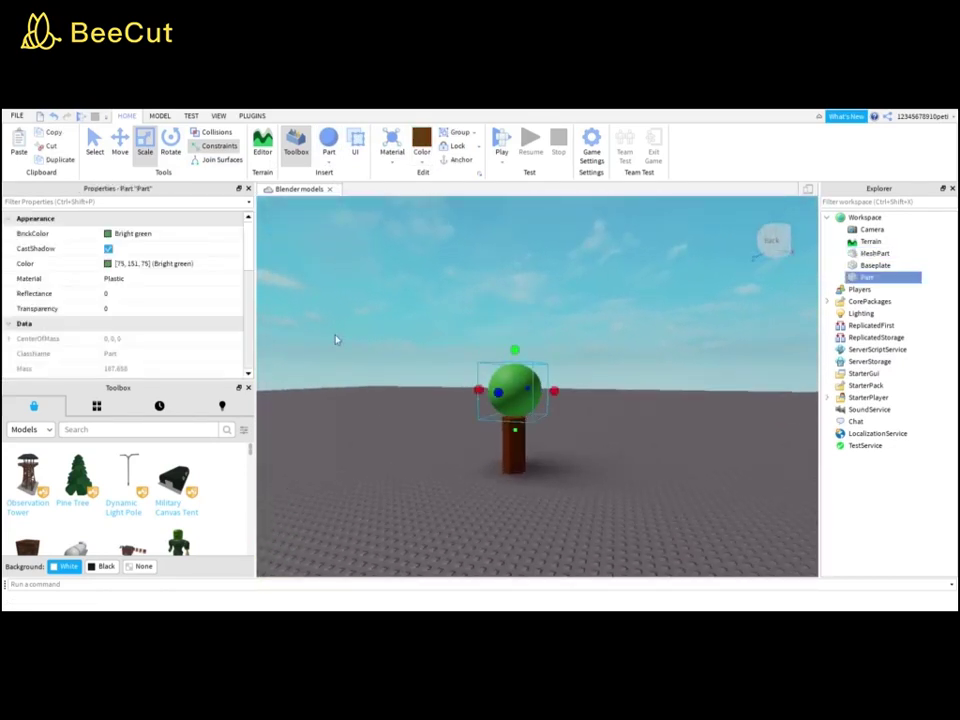
pyautogui.hotkey('ctrl', '2')
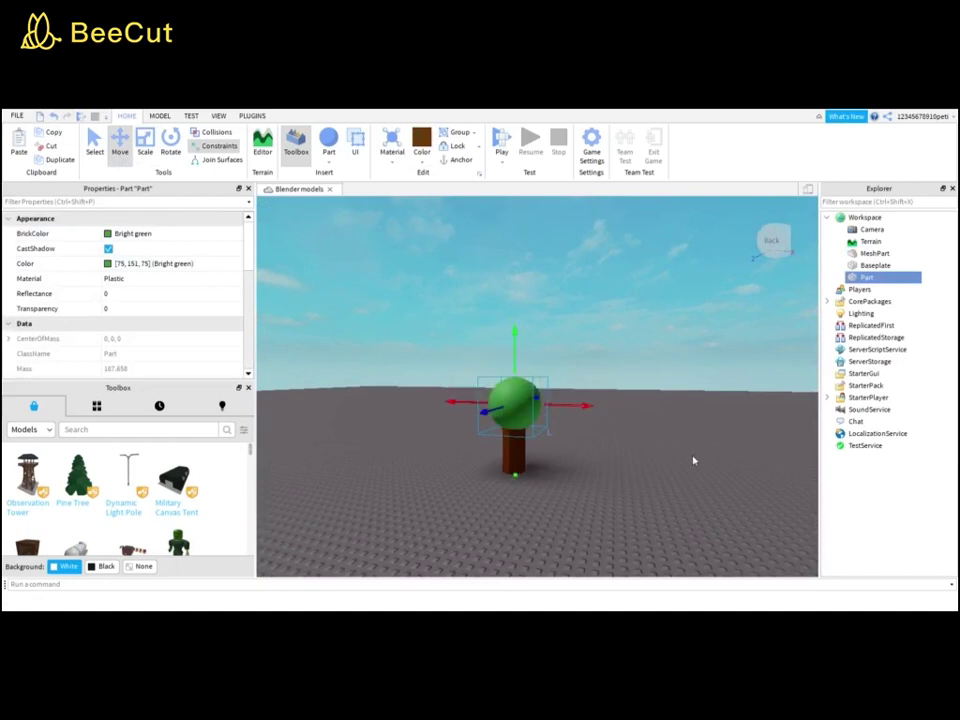
pyautogui.click(707, 497)
# - Orbit and zoom around the finished tree to inspect it from the side
pyautogui.scroll(5, 677, 463)
pyautogui.scroll(-5, 672, 465)
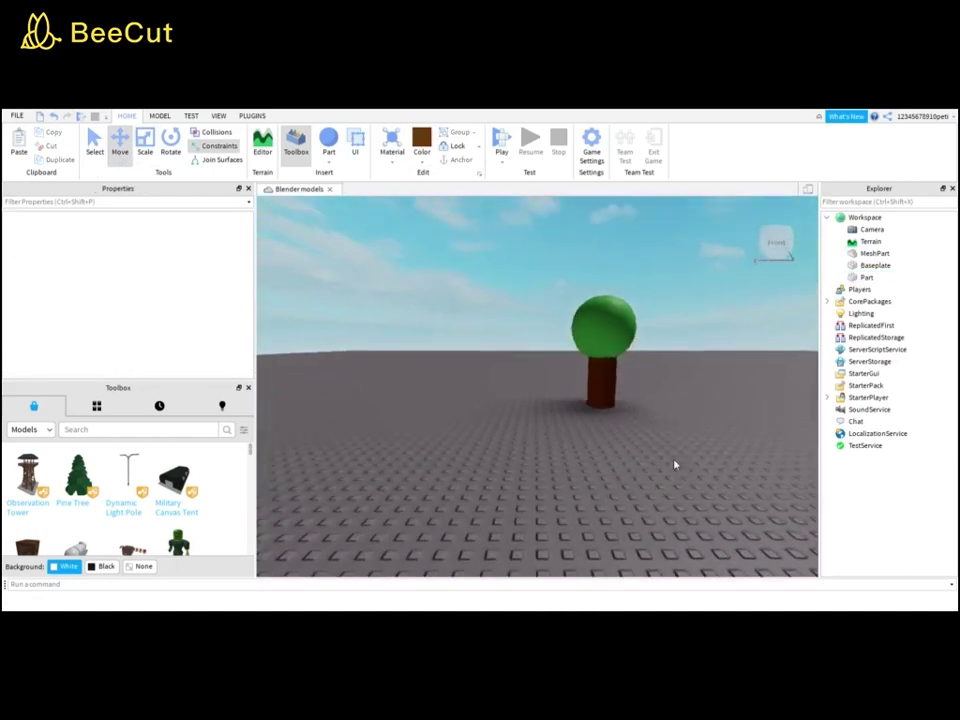
pyautogui.scroll(3, 676, 465)
pyautogui.scroll(2, 692, 478)
pyautogui.scroll(-5, 677, 465)
pyautogui.moveTo(677, 465); pyautogui.dragTo(489, 448, button='right')
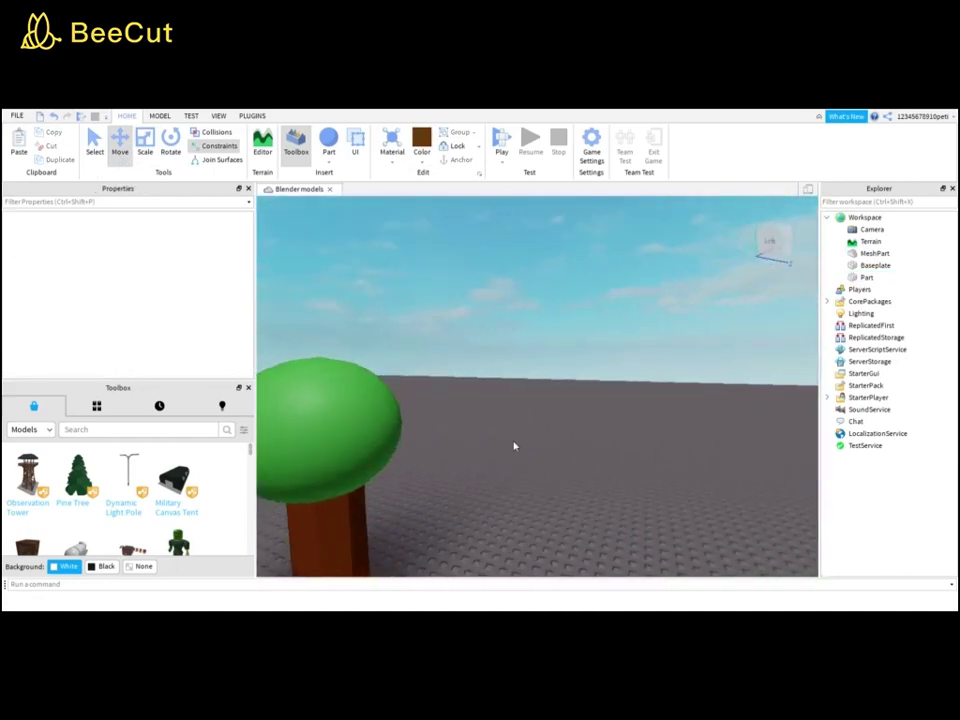
pyautogui.scroll(-3, 489, 448)
pyautogui.scroll(3, 495, 452)
pyautogui.click(504, 461)
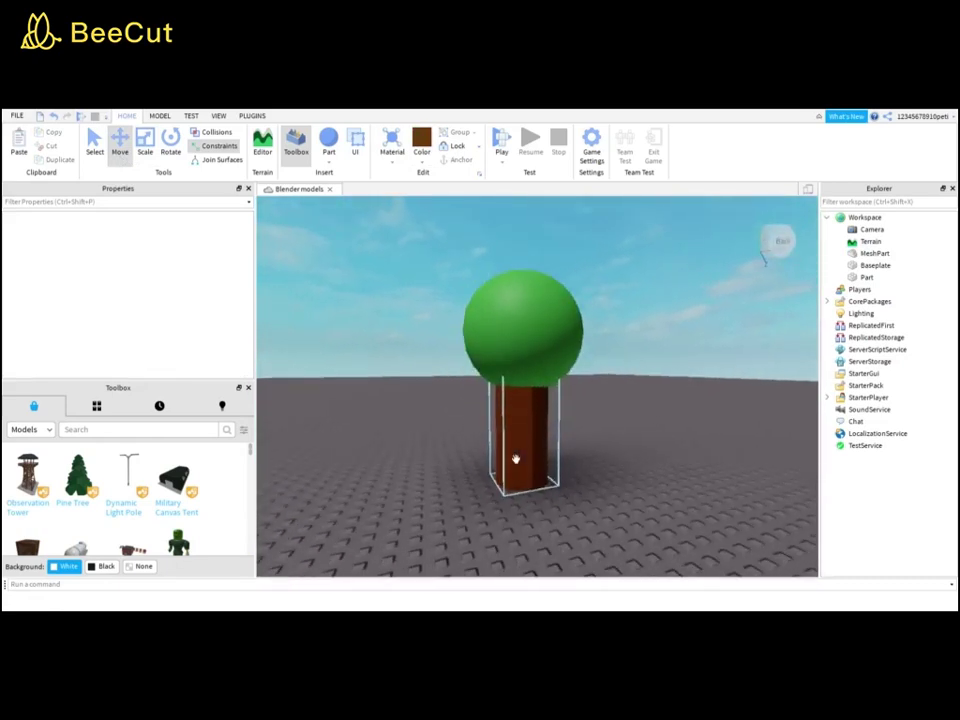
pyautogui.scroll(2, 517, 459)
pyautogui.scroll(2, 516, 459)
pyautogui.scroll(-5, 530, 465)
pyautogui.click(568, 482)
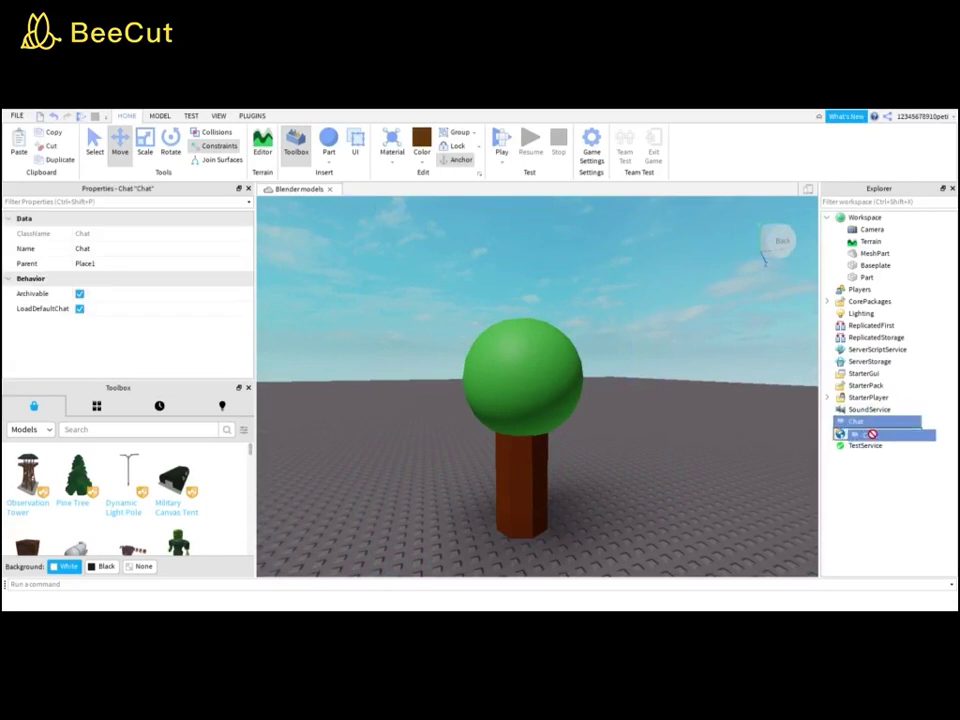
pyautogui.moveTo(870, 434); pyautogui.dragTo(698, 441)
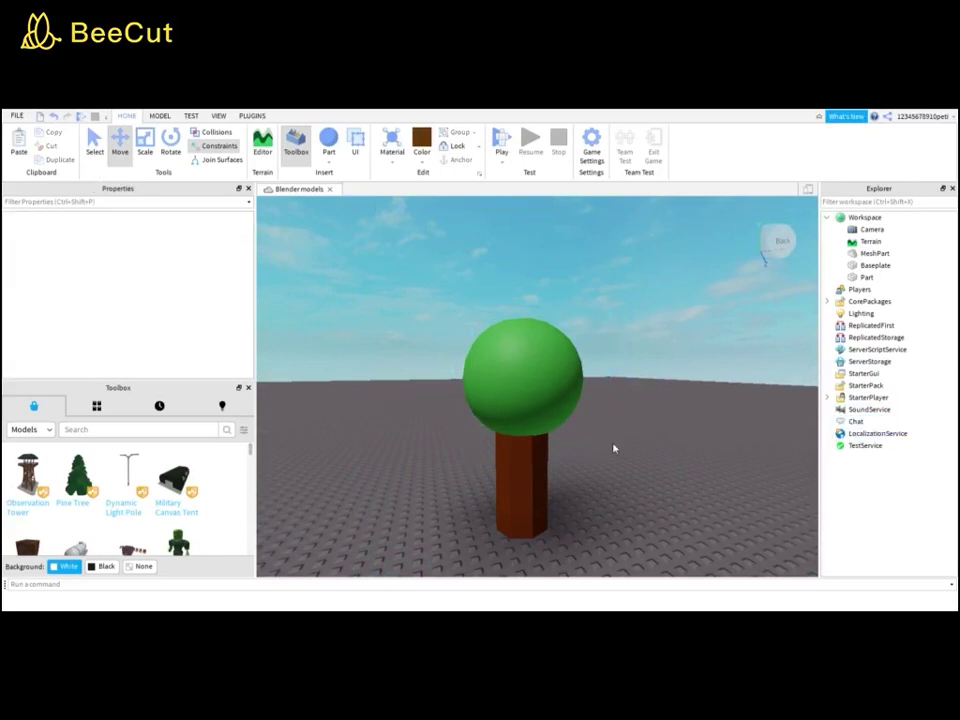
pyautogui.moveTo(681, 519); pyautogui.dragTo(682, 521, button='right')
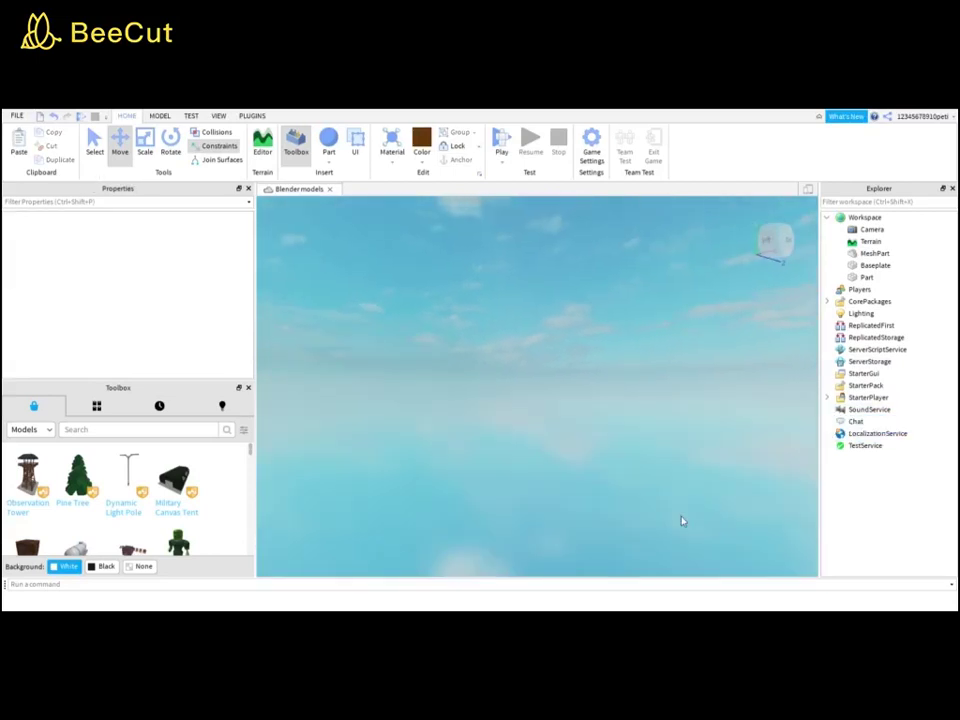
pyautogui.scroll(2, 700, 440)
pyautogui.scroll(2, 711, 424)
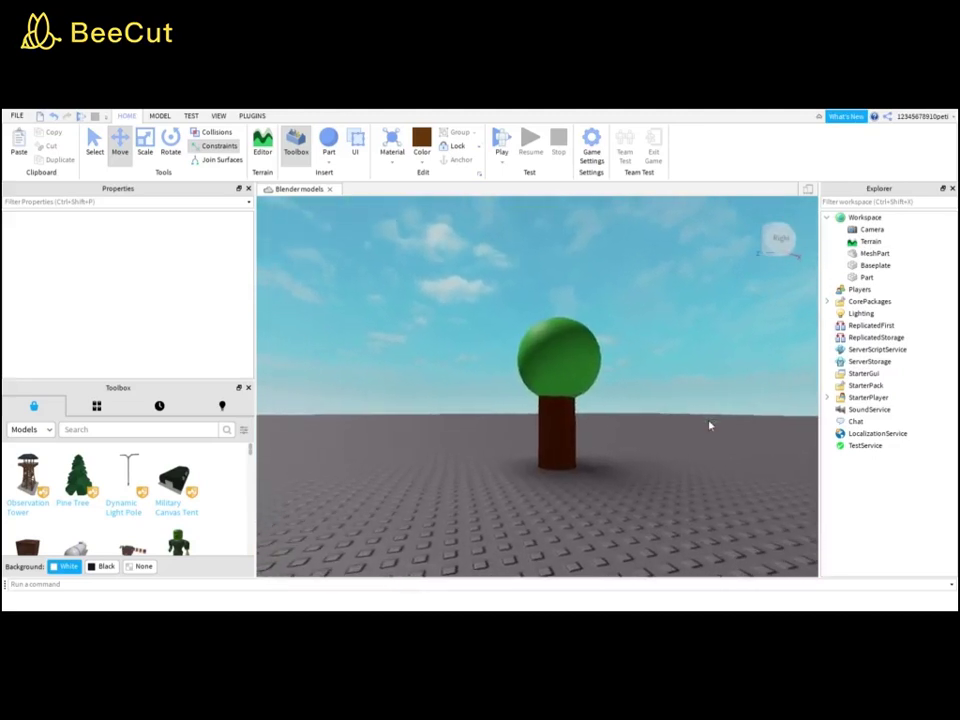